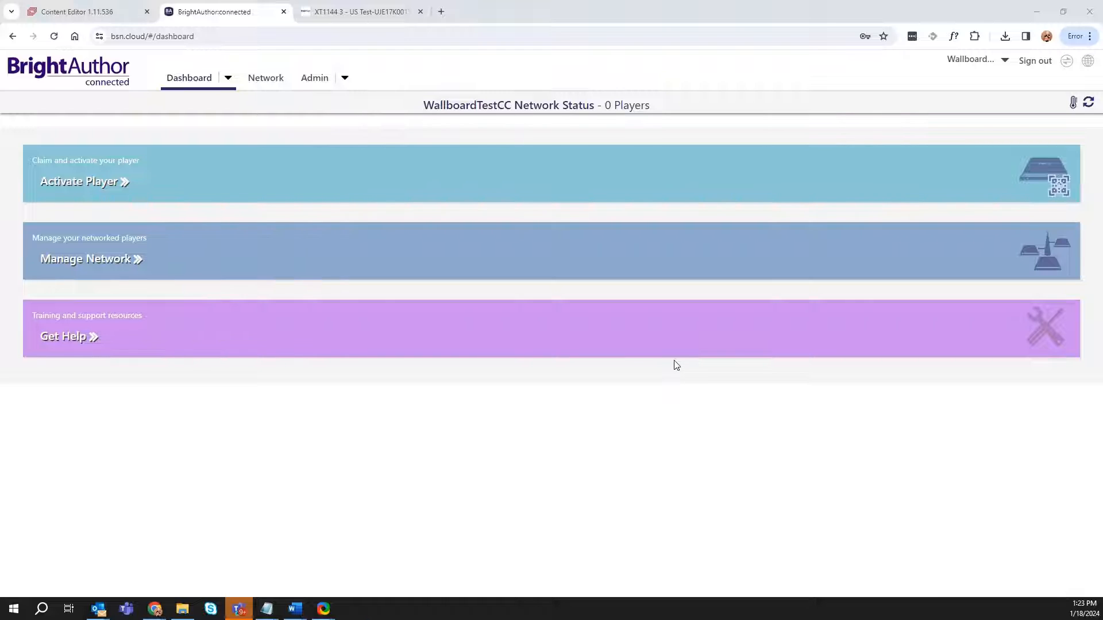
drag(112, 36, 164, 43)
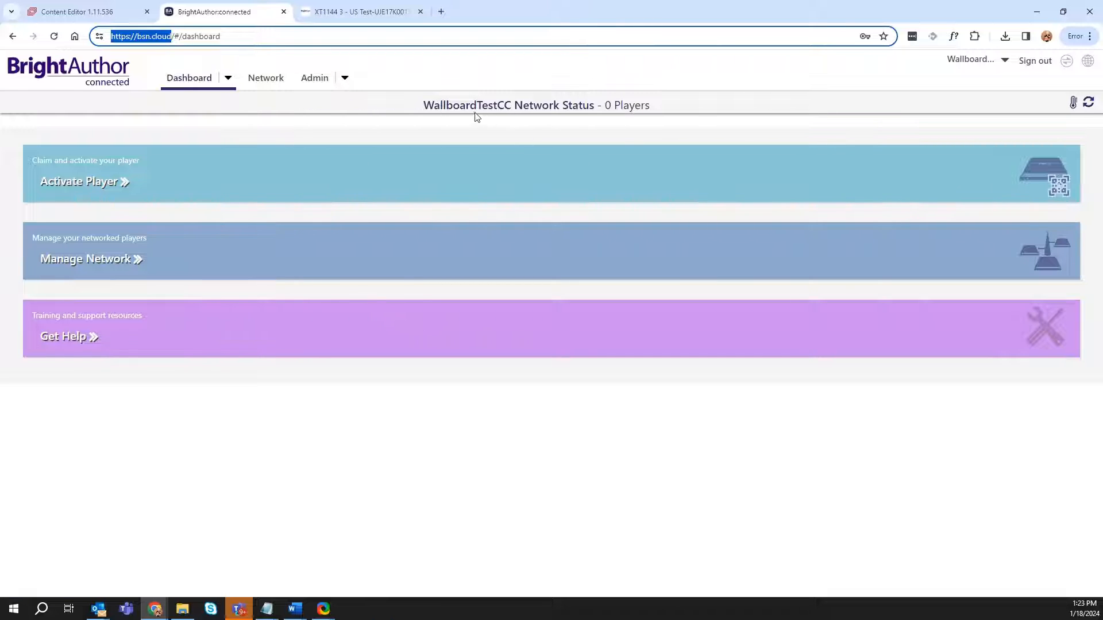
click(317, 81)
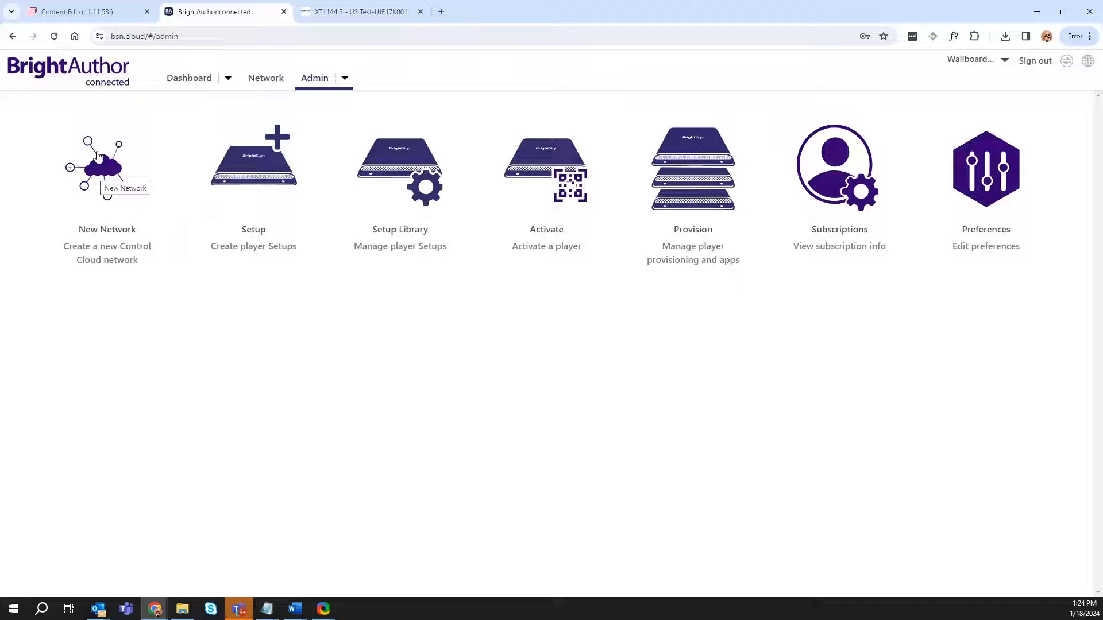
click(204, 78)
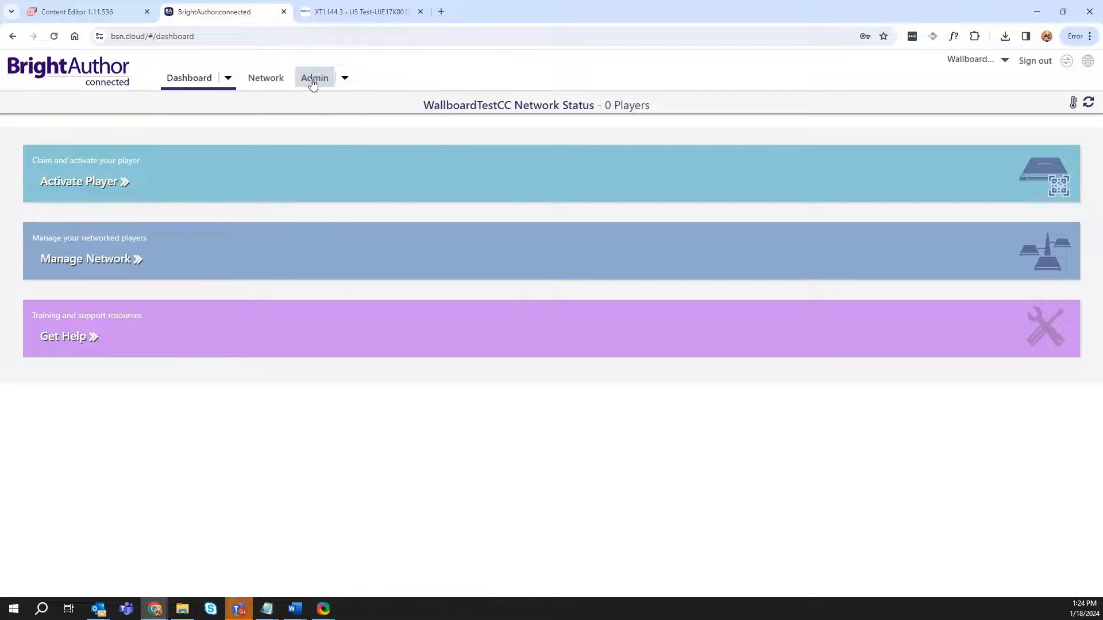
- Add a player named Wallboard Test to the player provisioning list, using the copied player serial number
click(313, 80)
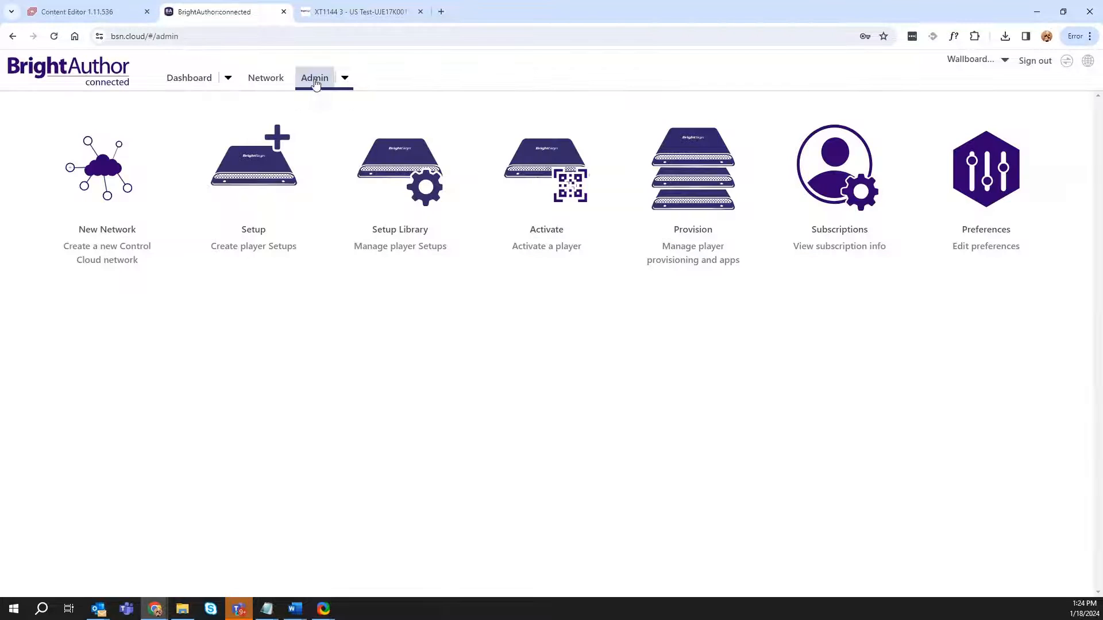
click(729, 210)
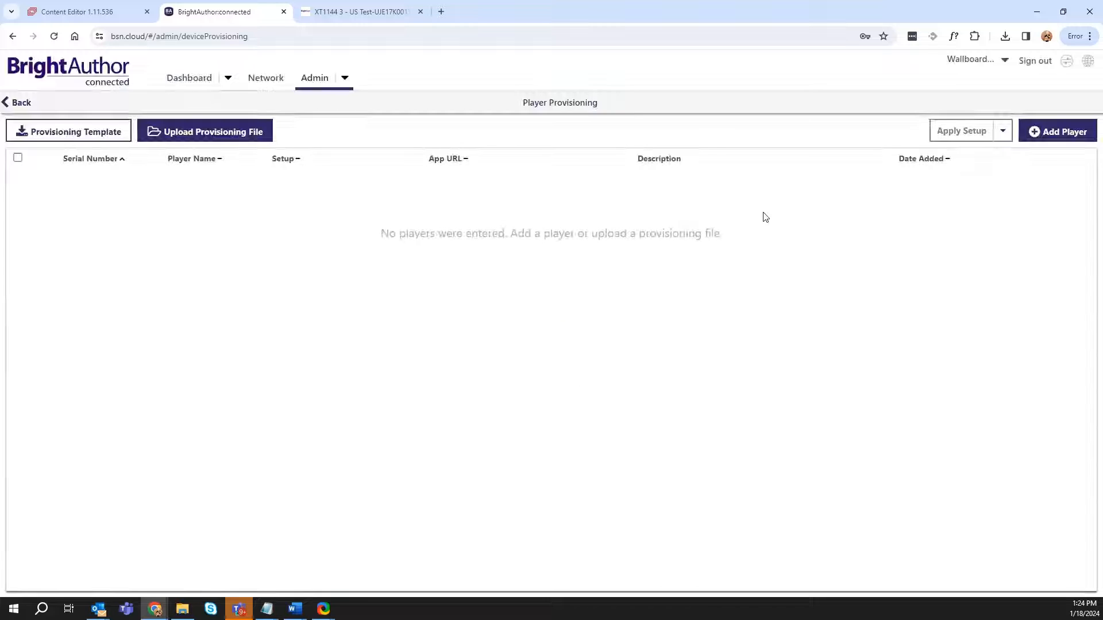
click(1040, 139)
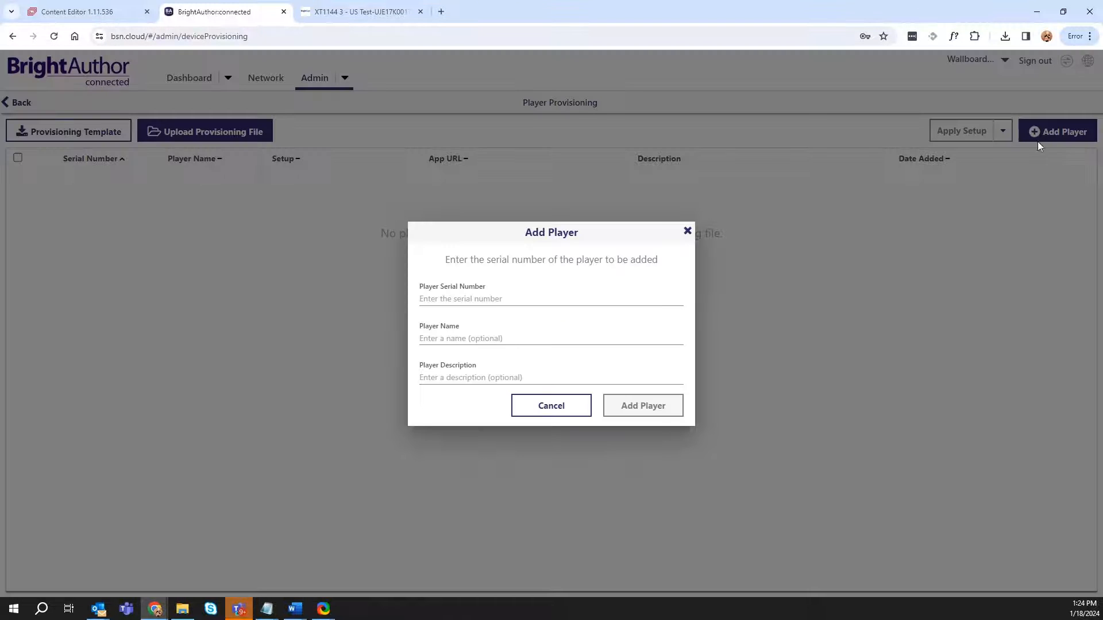
click(449, 342)
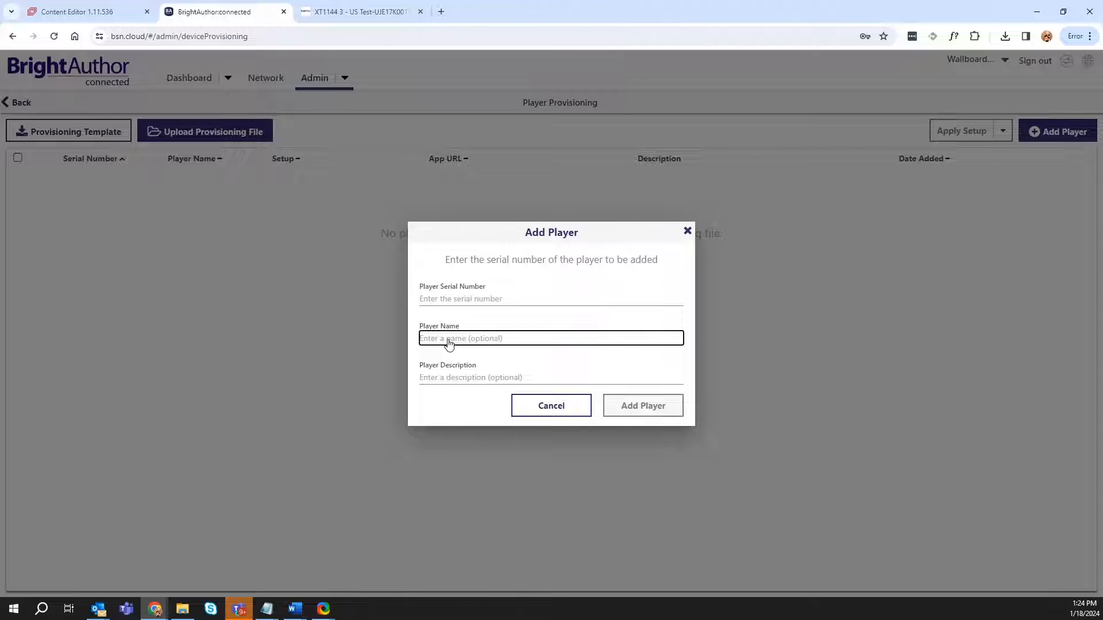
text(Wallboard Test)
click(472, 301)
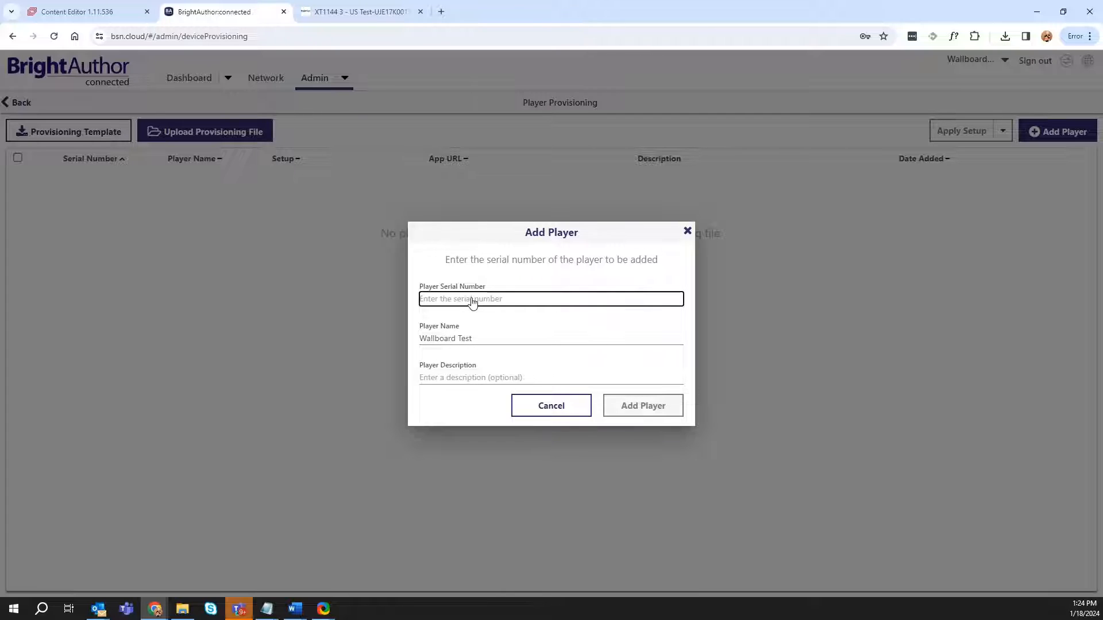
key(ctrl+v)
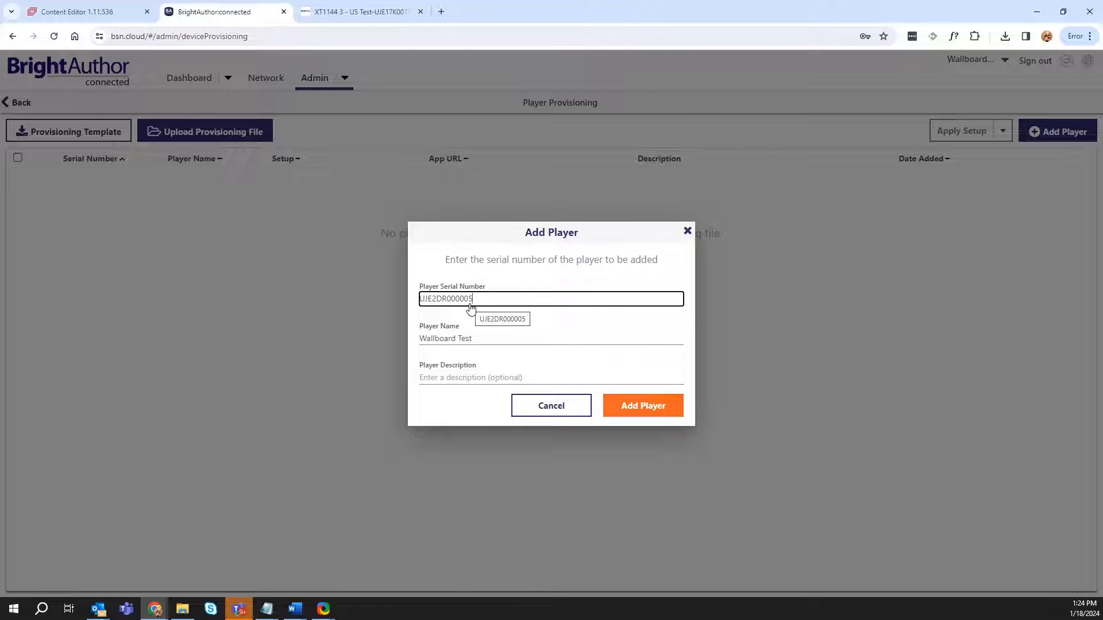
click(638, 409)
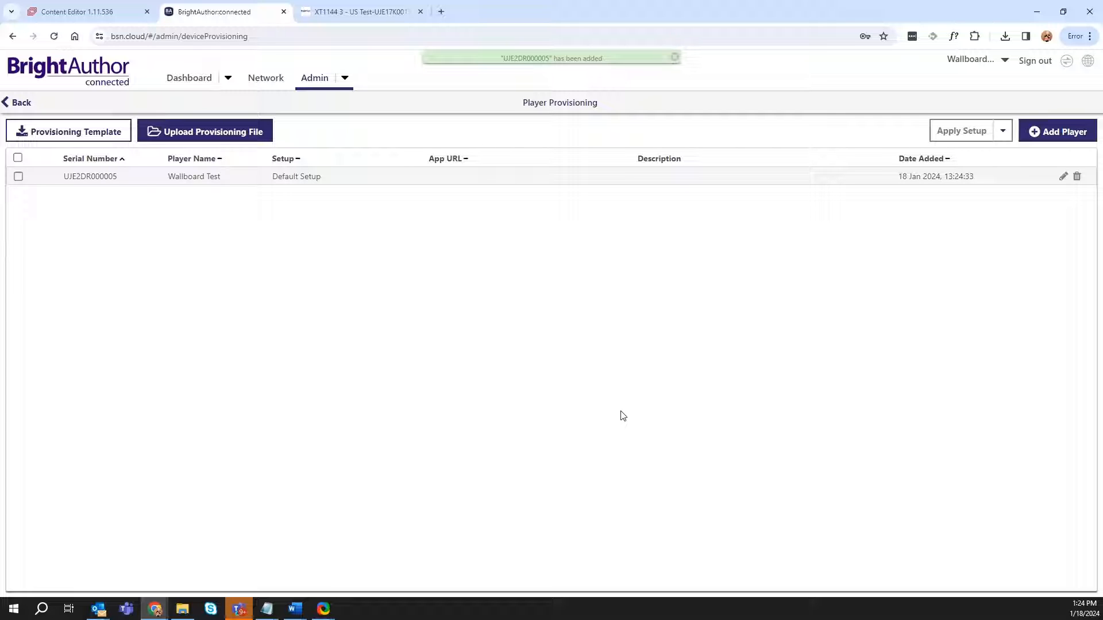
- Start a new player setup and name it Wallboard Install
click(189, 78)
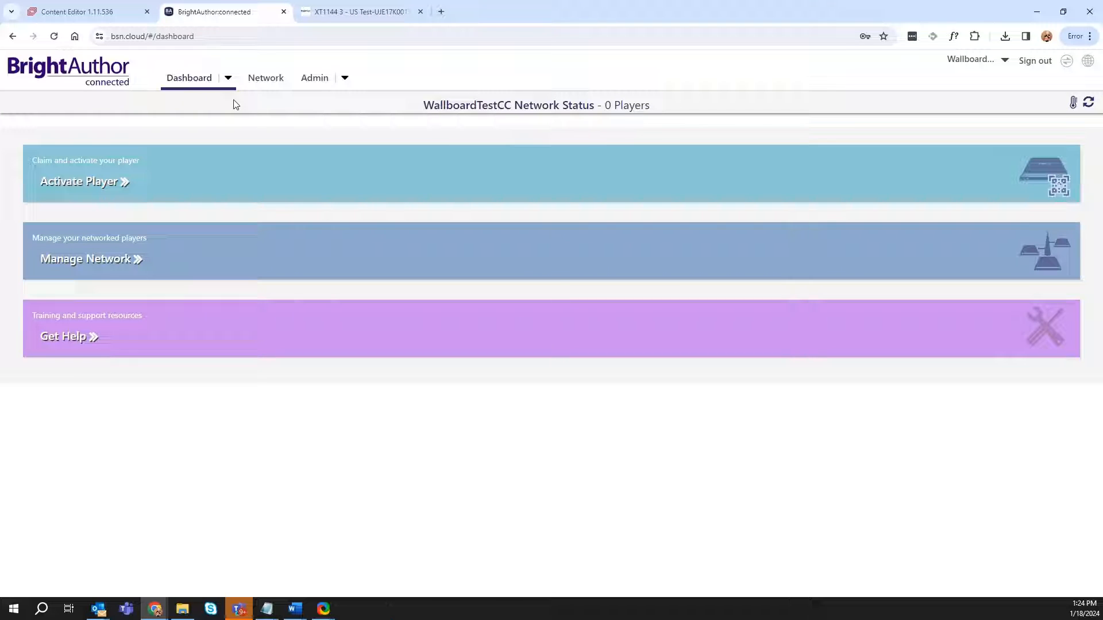
click(308, 80)
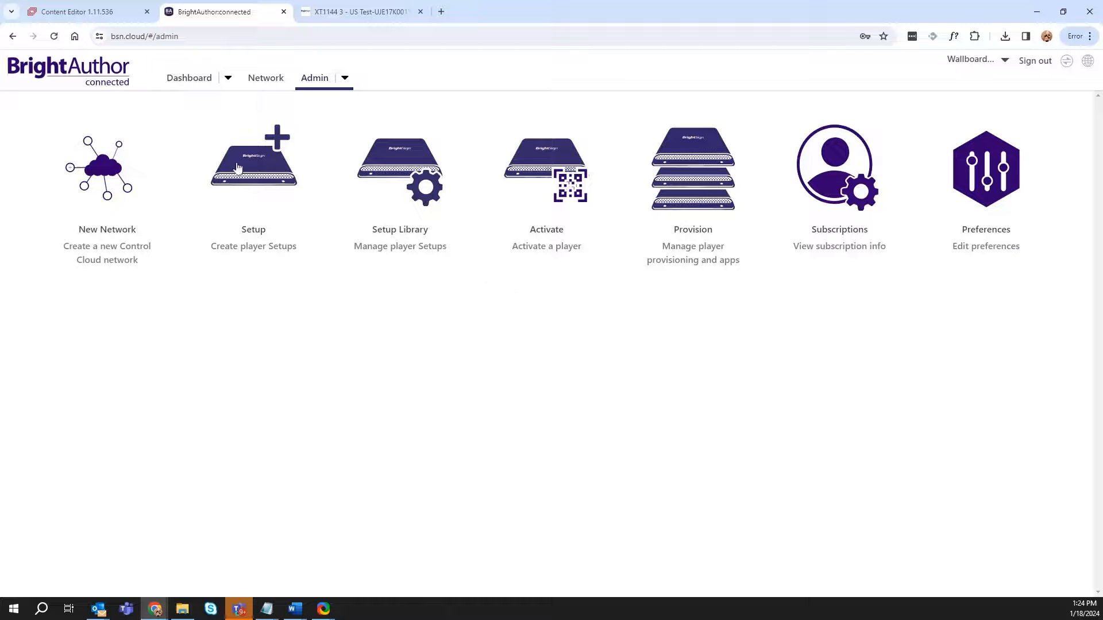
click(267, 155)
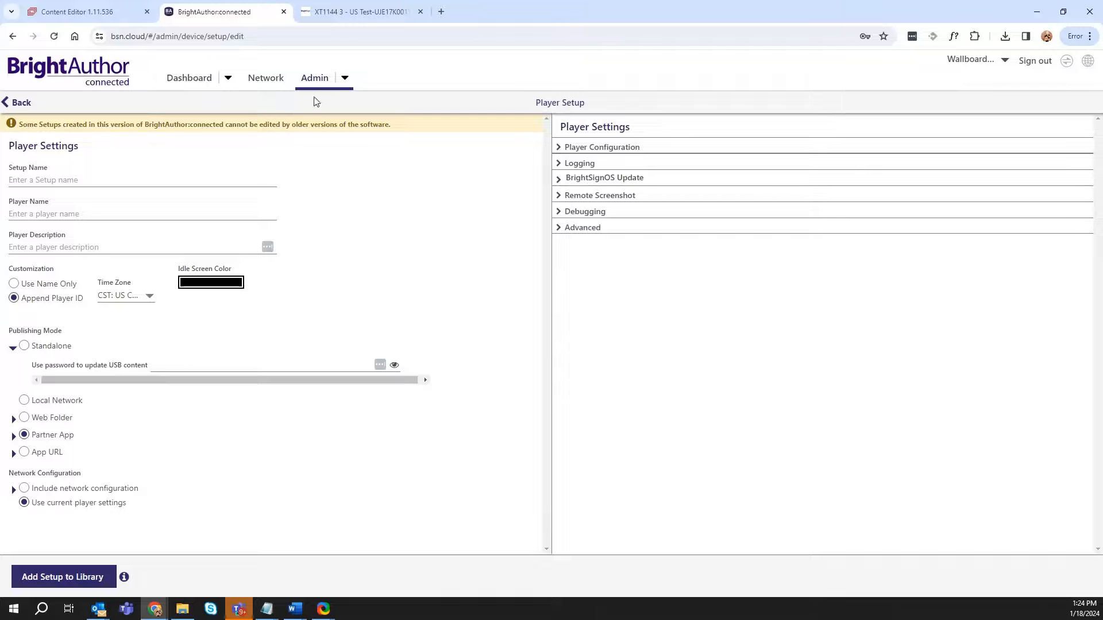
click(27, 183)
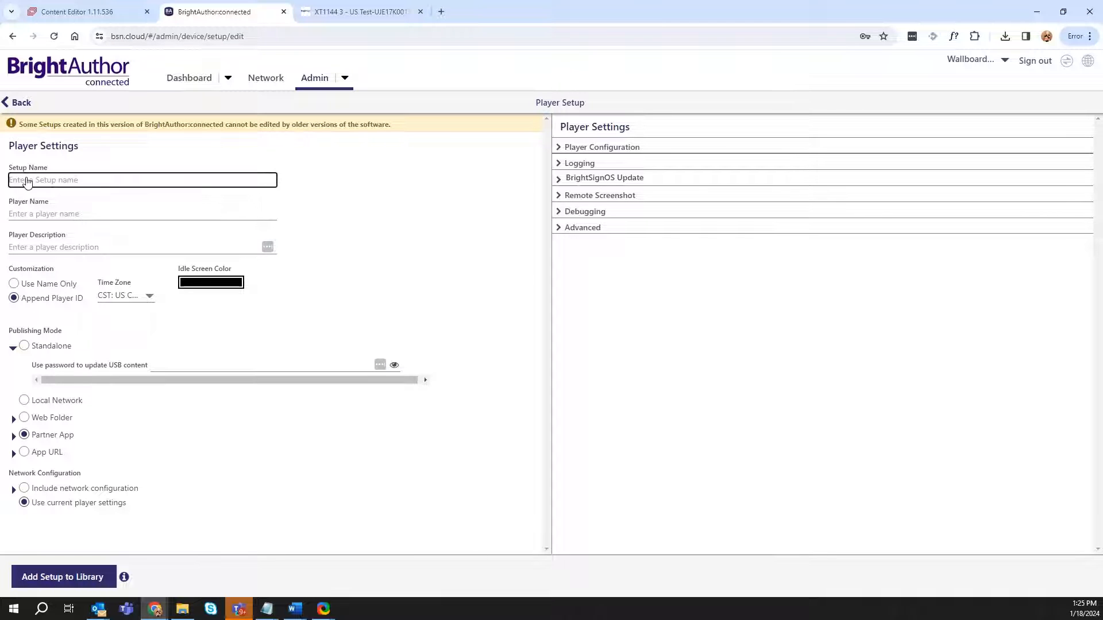
text(Wallboard Install)
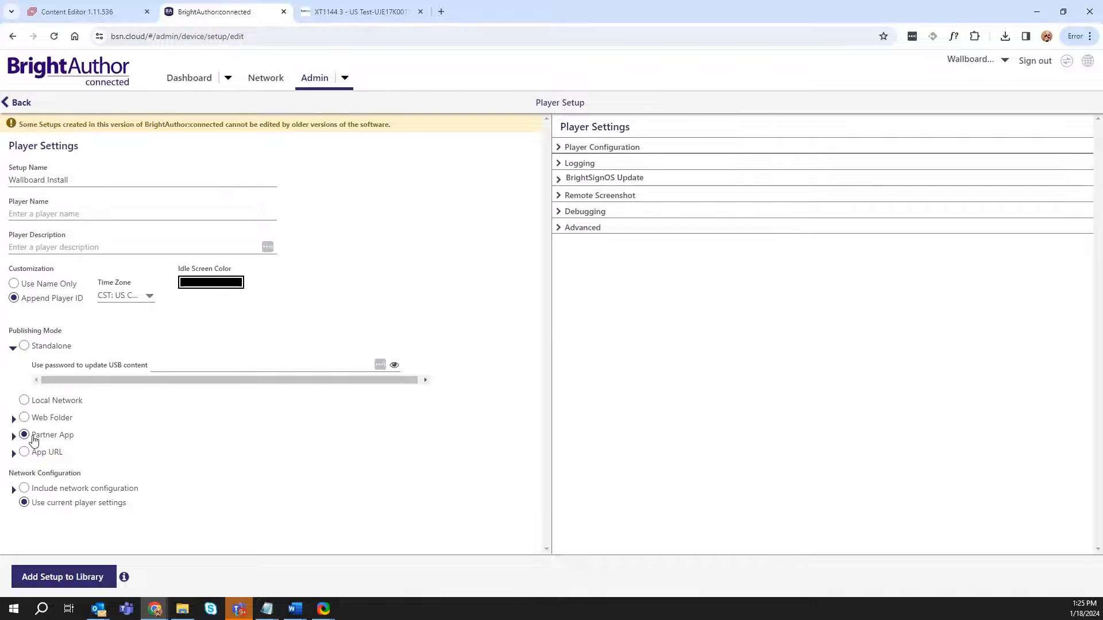
- Choose Wallboard from the full list of partner applications as the setup's Partner App
click(14, 438)
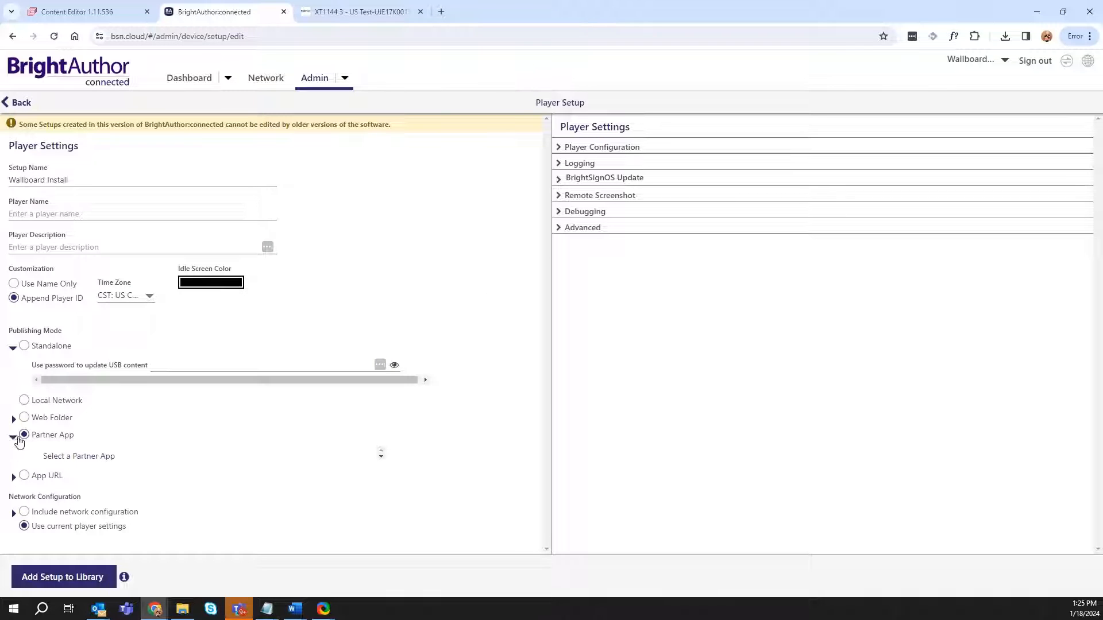
click(92, 470)
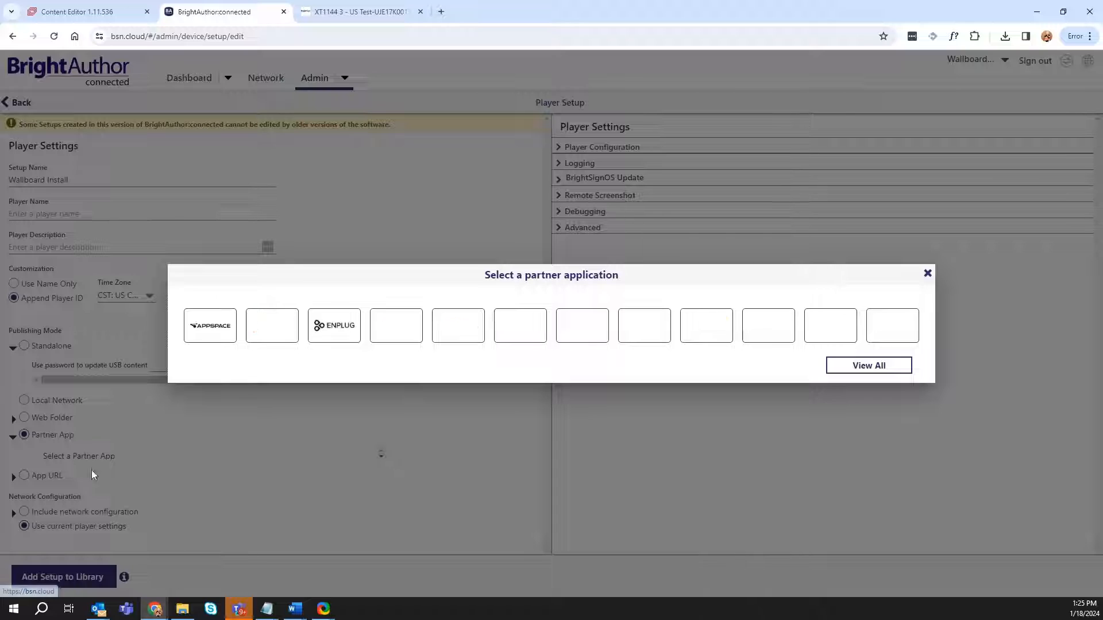
click(868, 366)
scroll(460, 369, down, 6)
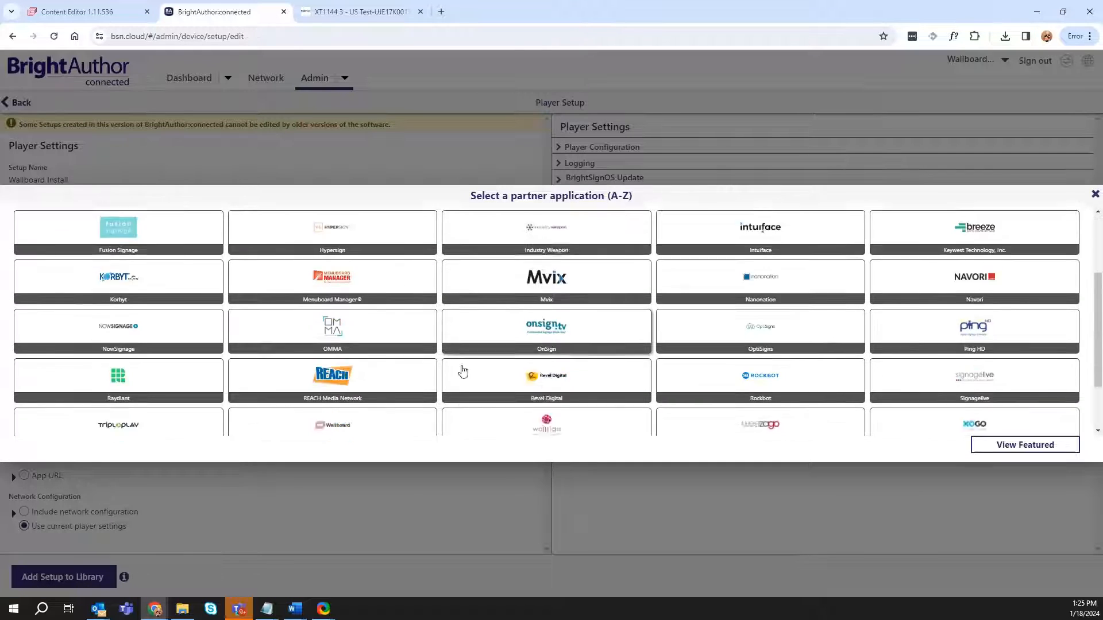
click(324, 353)
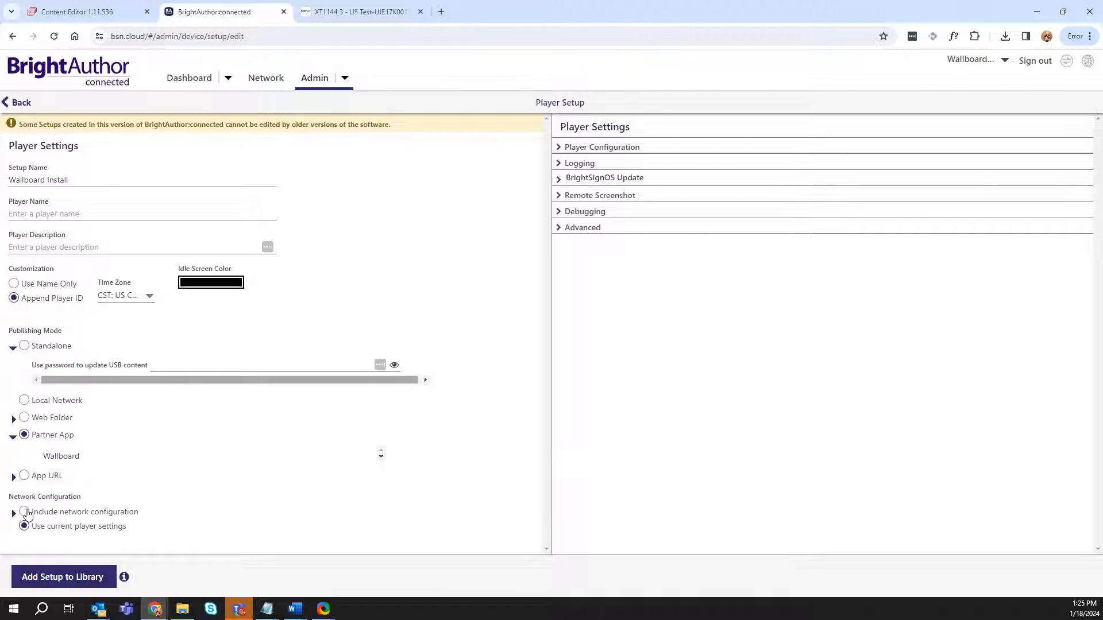
- Include network configuration in the setup and enable wireless networking with its network settings expanded
click(24, 512)
scroll(40, 514, down, 1)
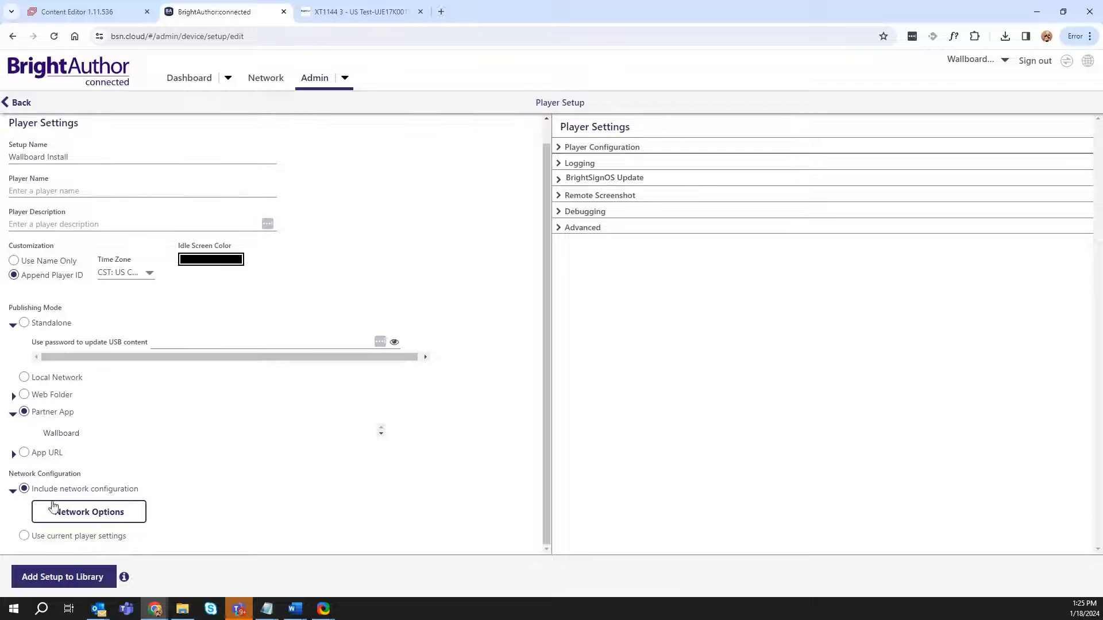
click(55, 510)
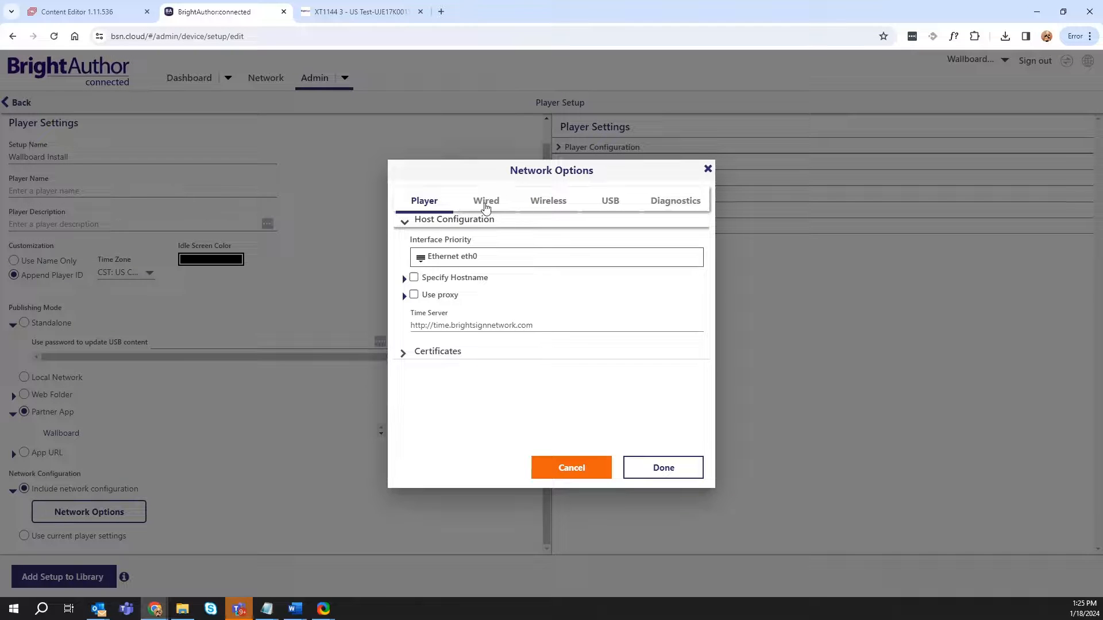
click(544, 202)
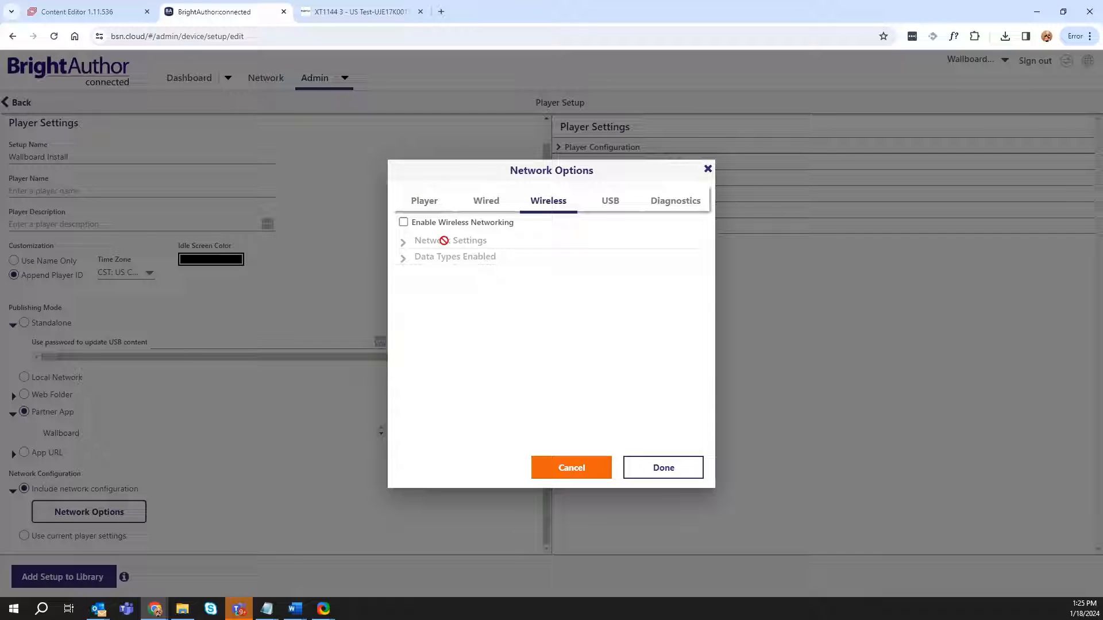
click(403, 222)
click(413, 245)
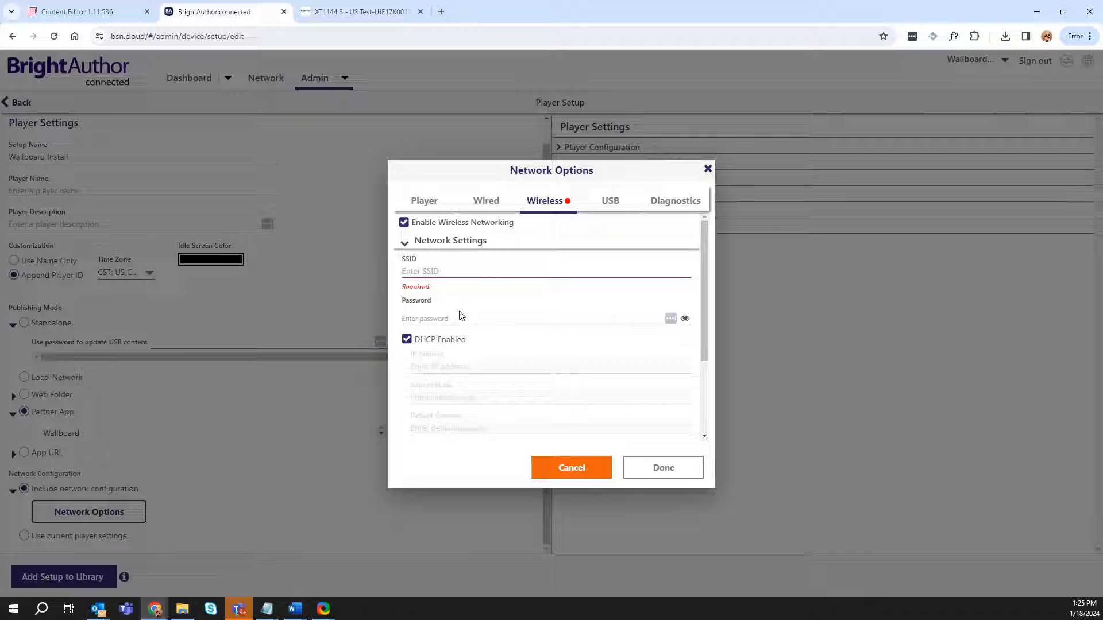
- Turn DHCP off for the wireless connection to view its static IP fields, and turn it back on
scroll(412, 273, down, 1)
click(409, 268)
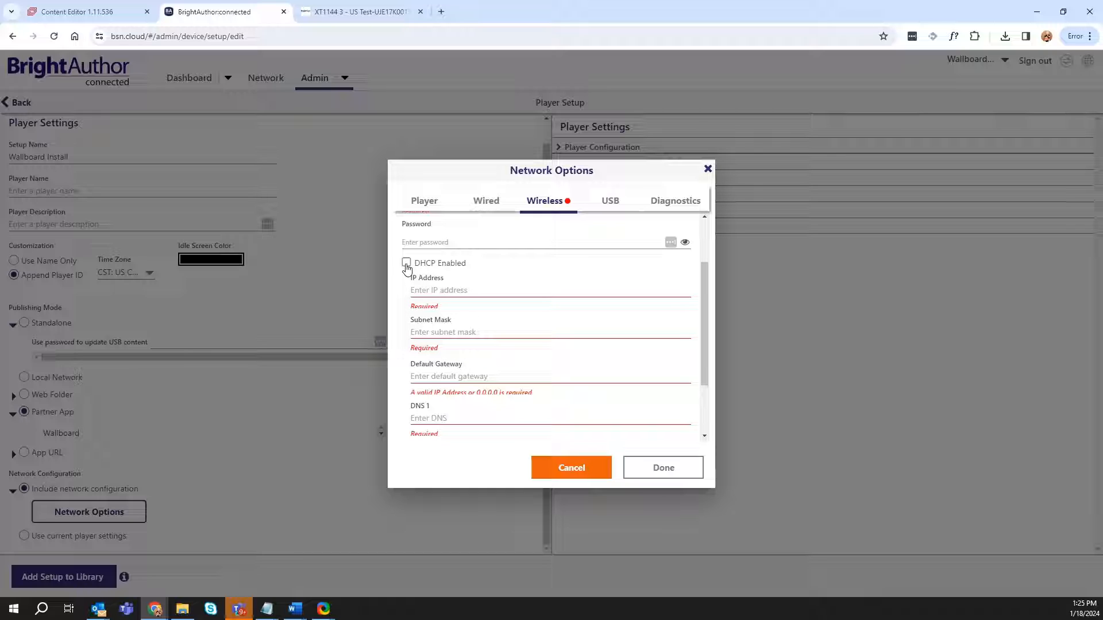
click(407, 265)
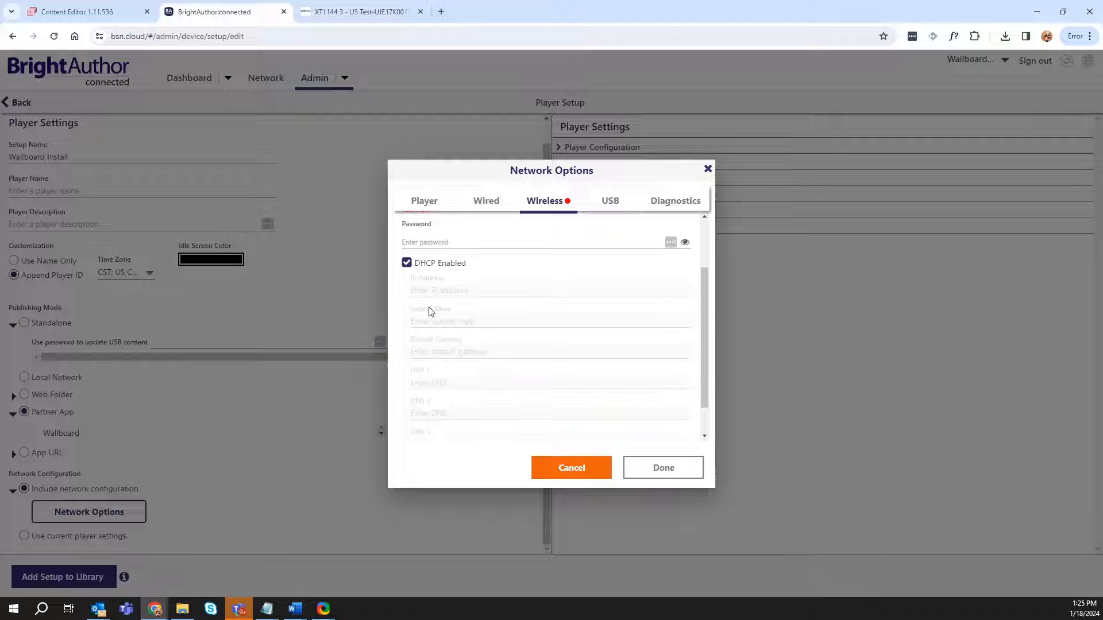
scroll(431, 311, up, 1)
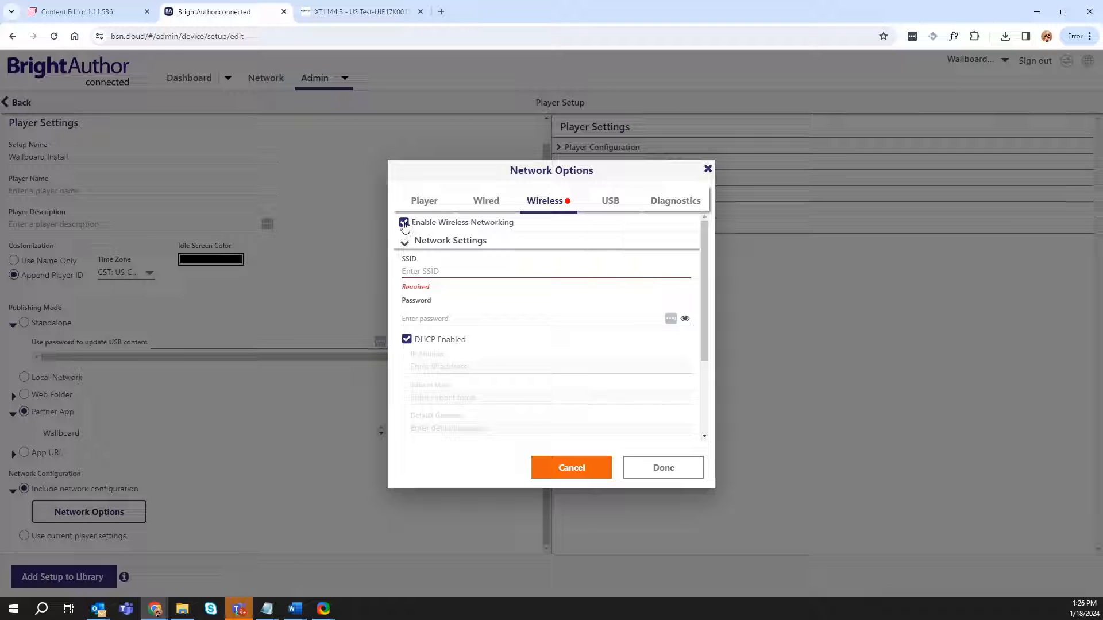
- Disable wireless networking, accept the network options, and set the network configuration to use current player settings
click(486, 206)
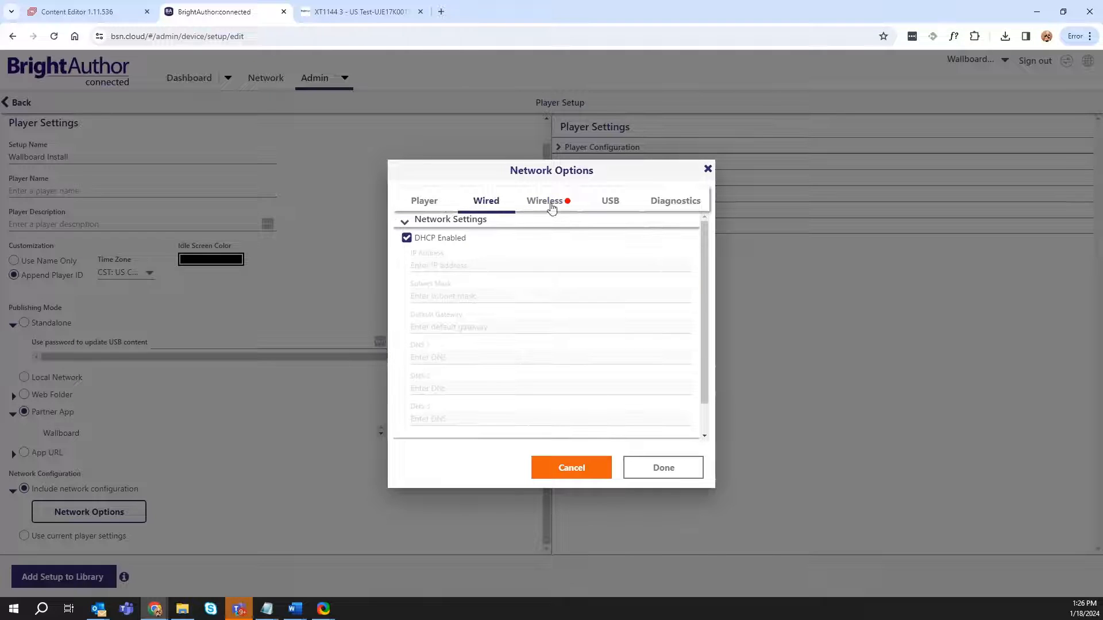
click(548, 203)
click(406, 222)
click(493, 204)
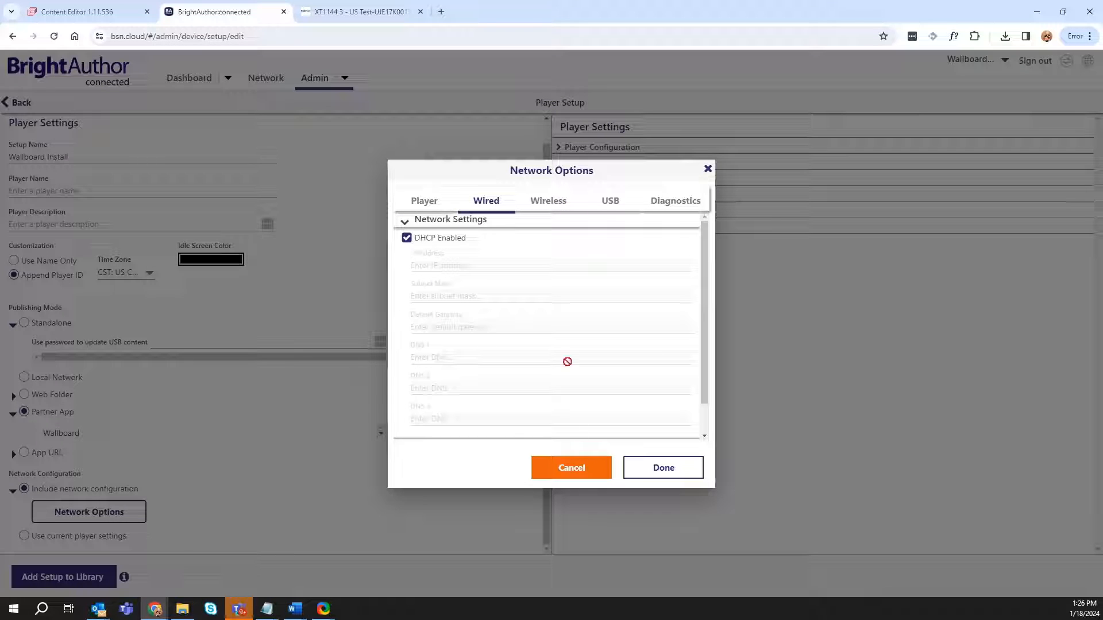
click(424, 200)
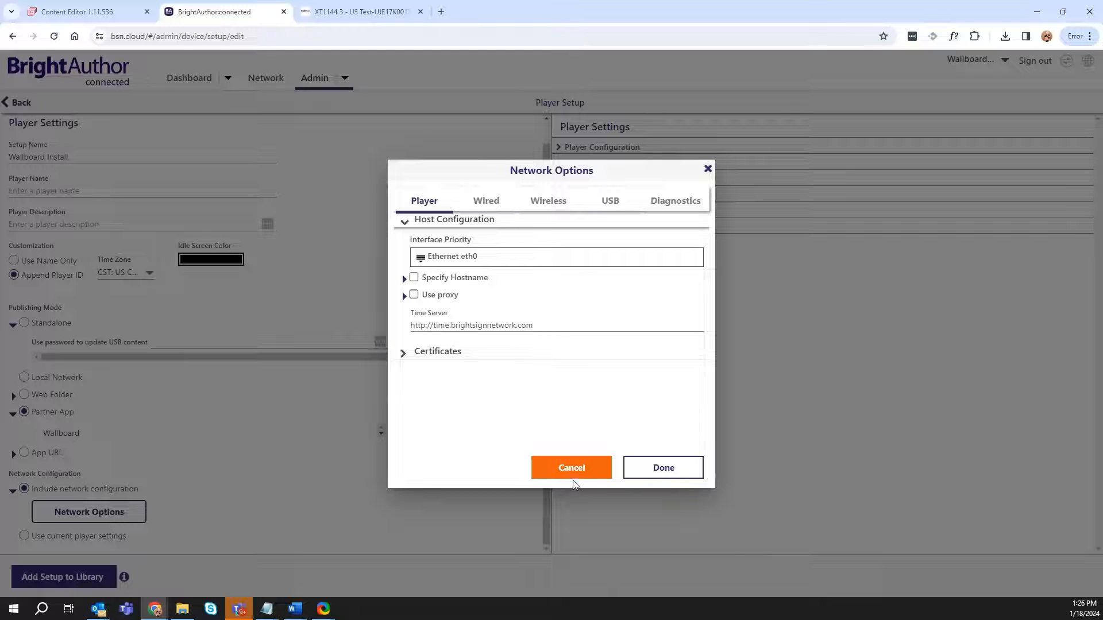
click(663, 467)
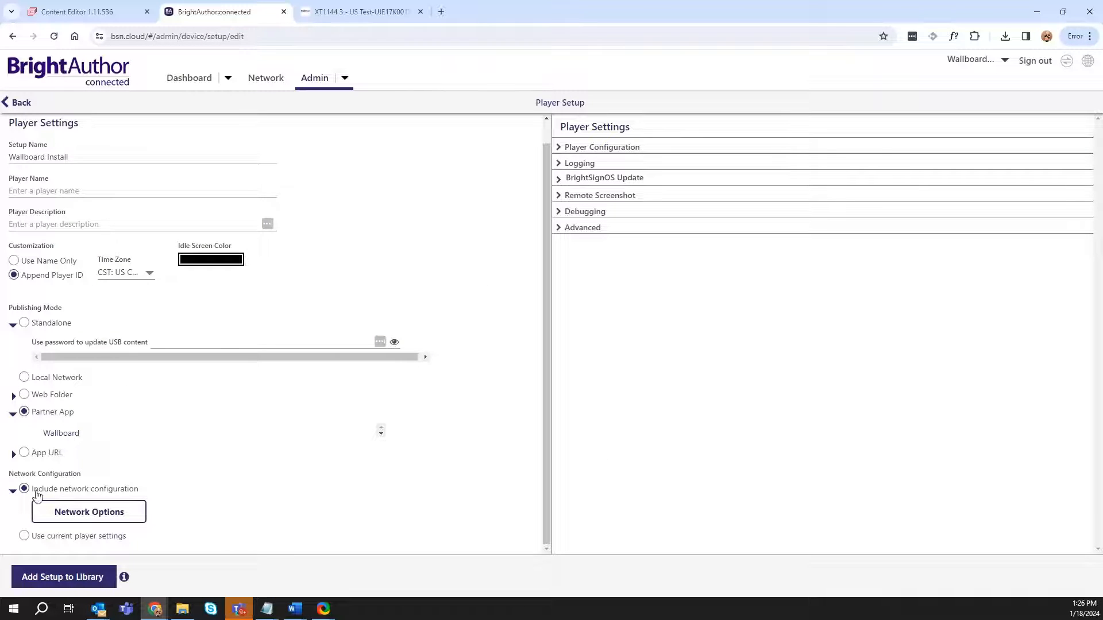
click(23, 537)
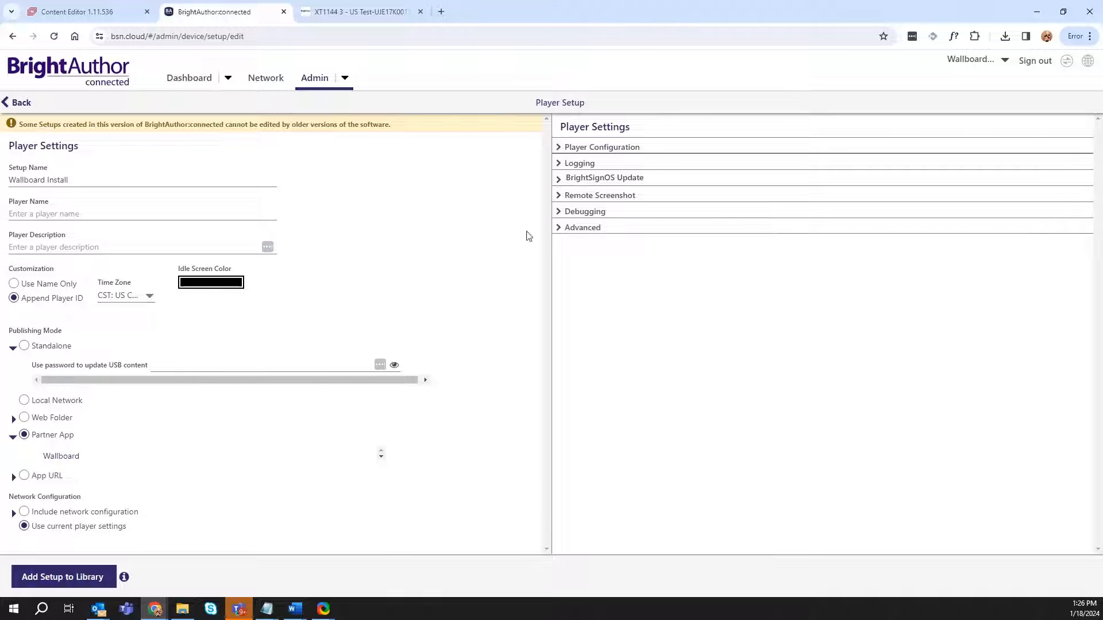
- Examine the player configuration options and the BrightSignOS update choices for the first three groups of player models
click(559, 148)
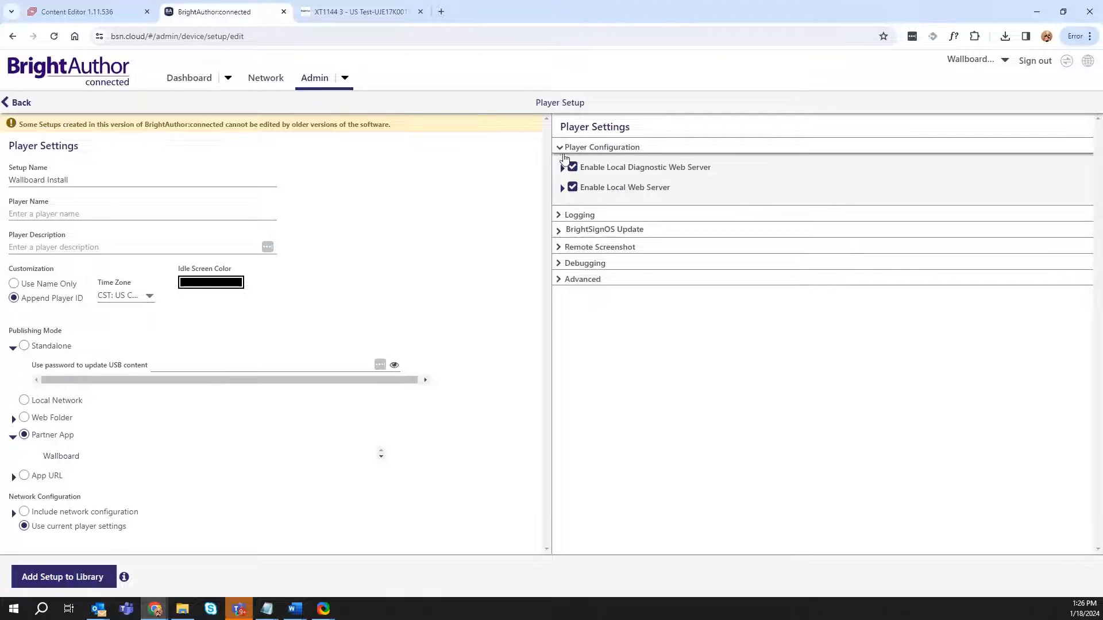
click(561, 230)
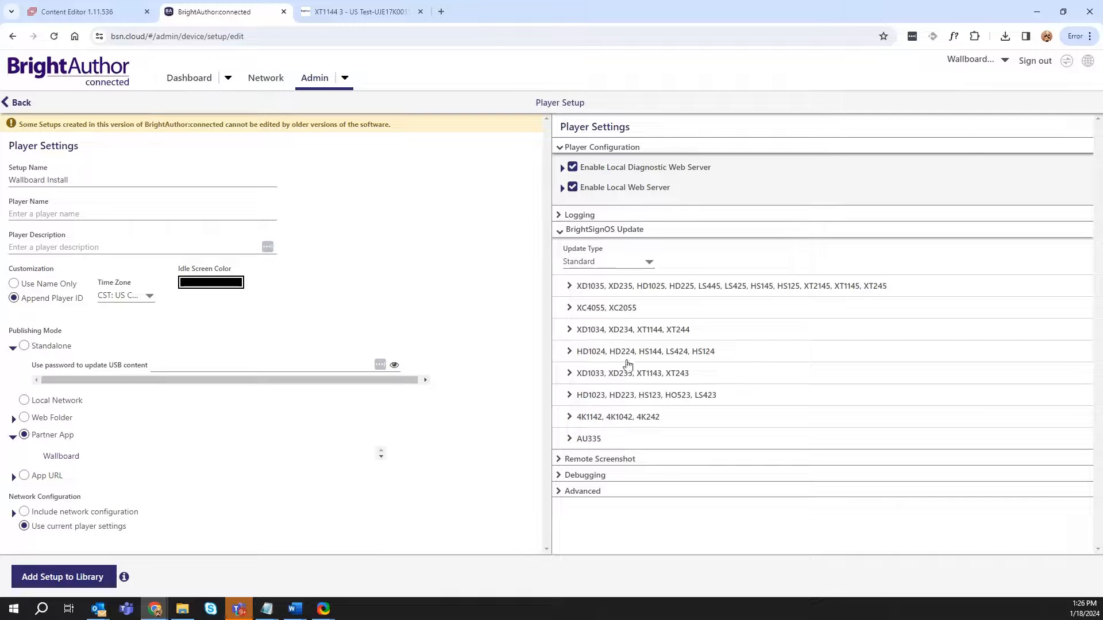
click(569, 287)
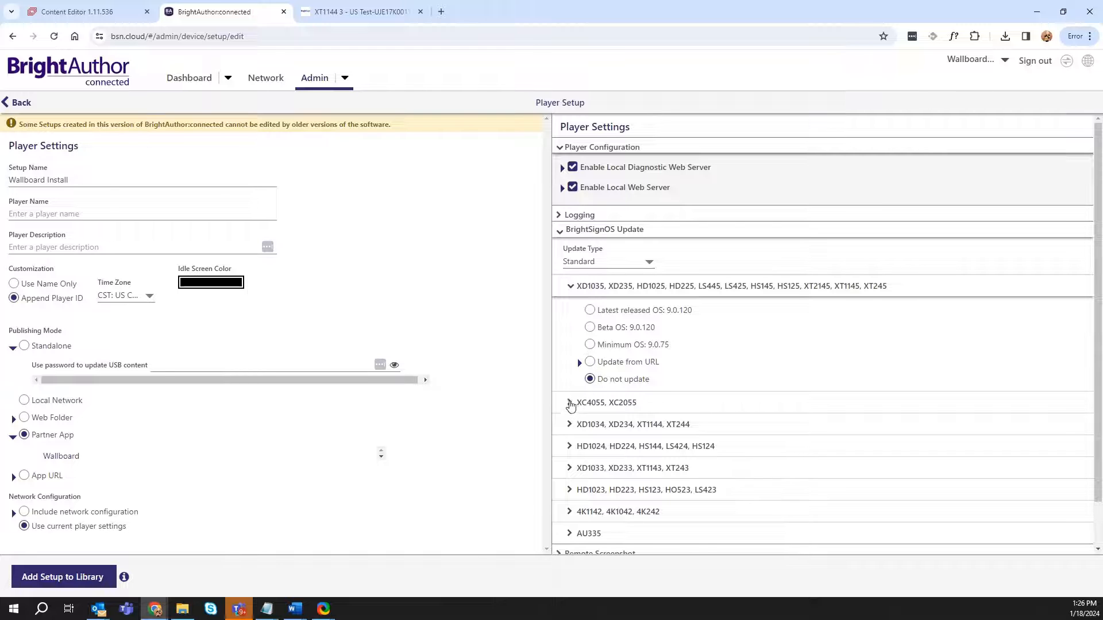
click(578, 403)
scroll(578, 405, down, 1)
click(571, 445)
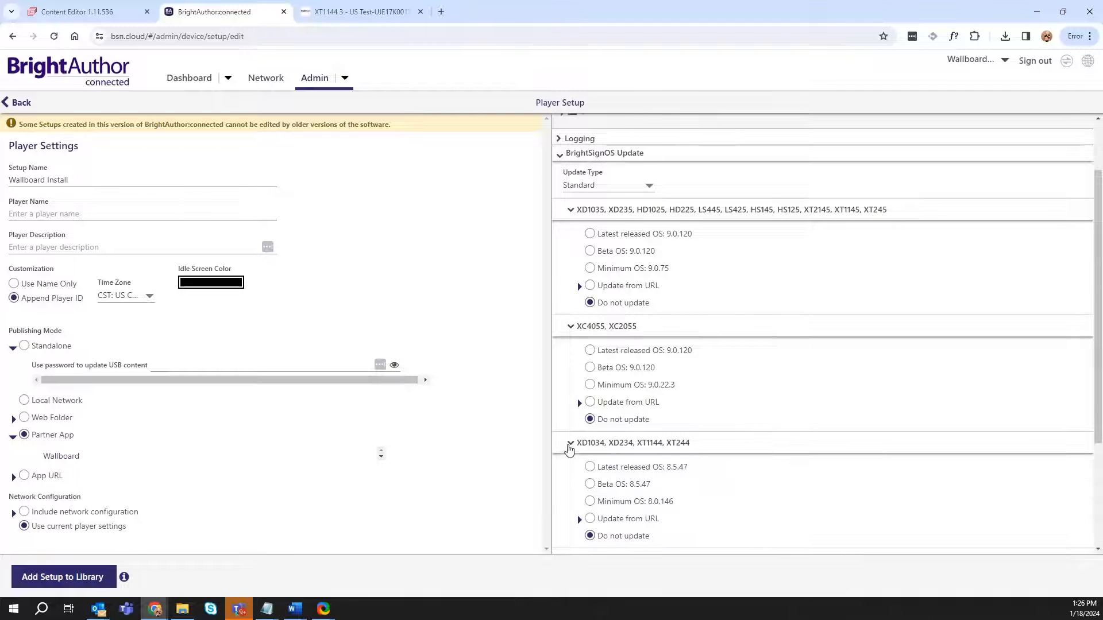
scroll(575, 445, down, 1)
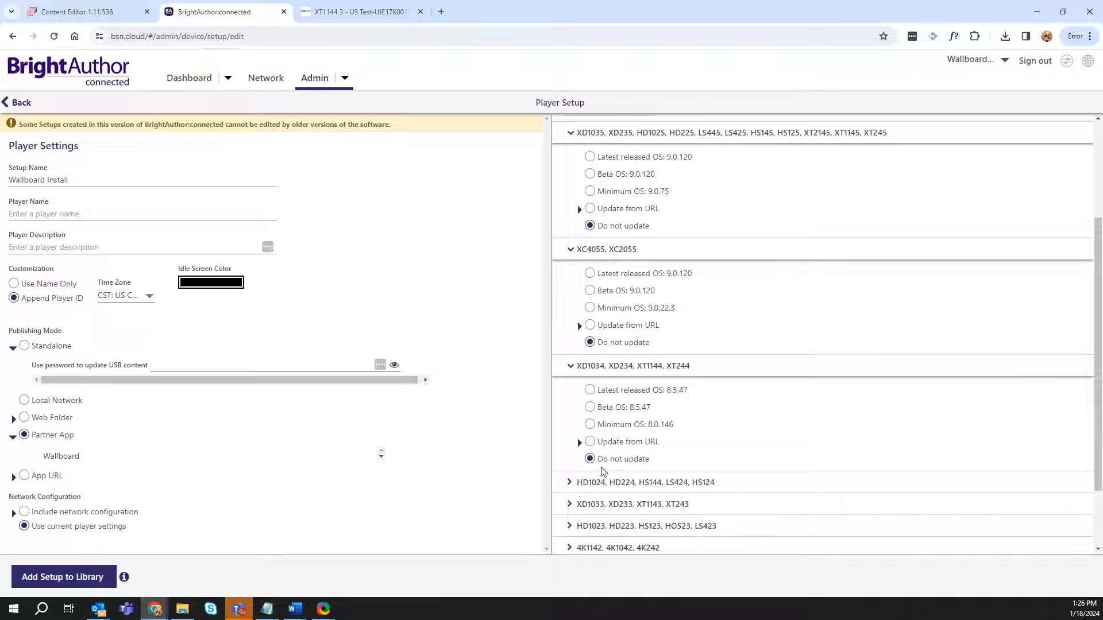
scroll(577, 358, up, 3)
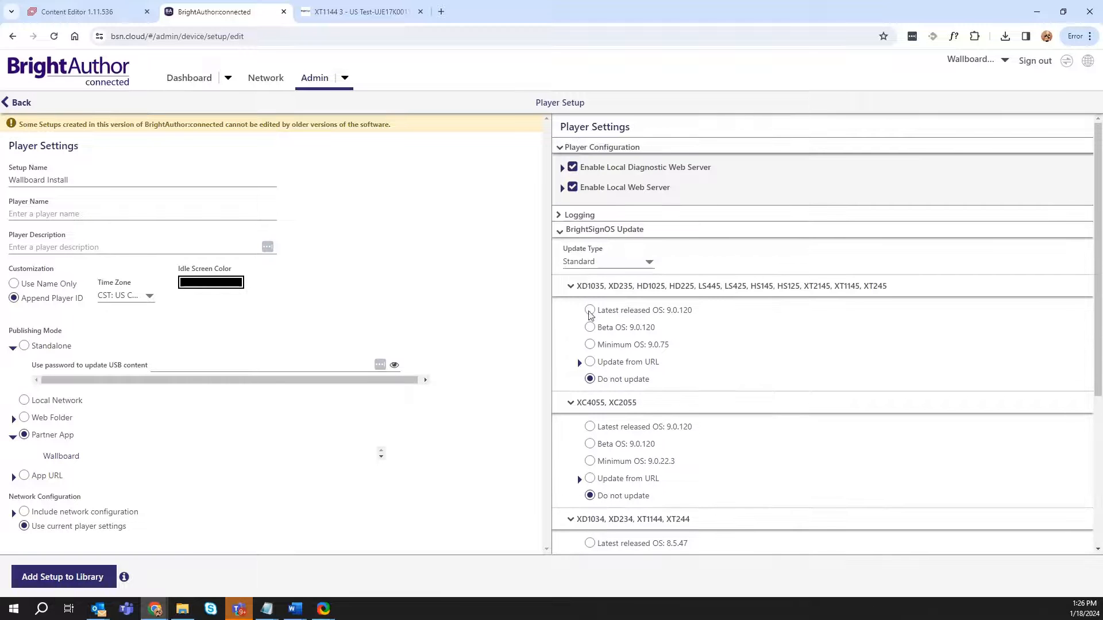
click(558, 231)
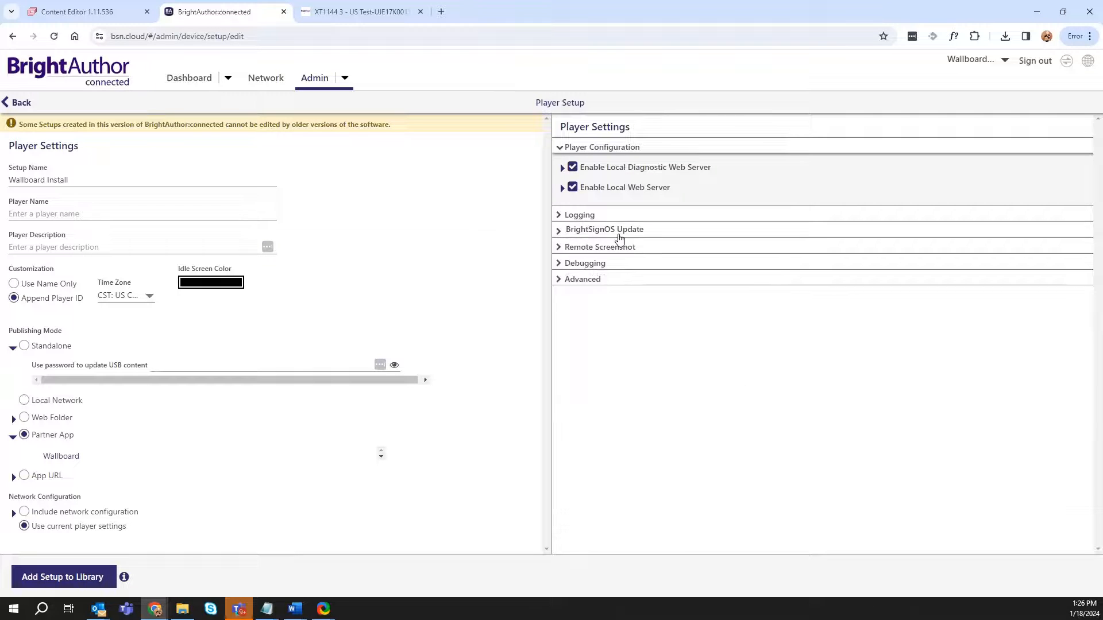
- Show the setup's Advanced and Remote Screenshot settings, and add the setup to the library
click(558, 280)
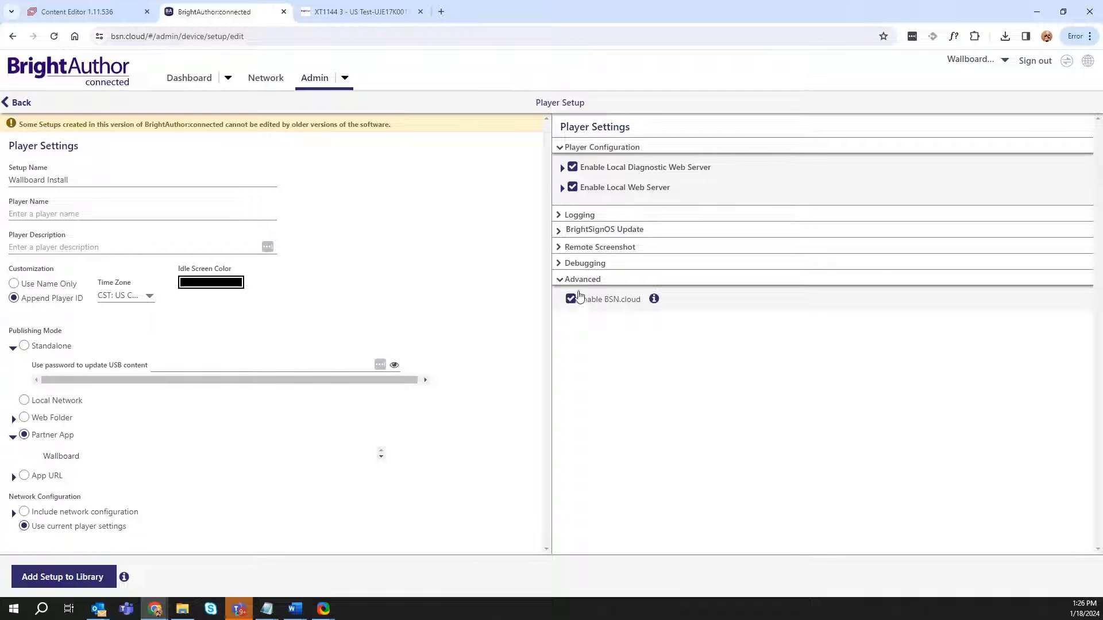
click(558, 247)
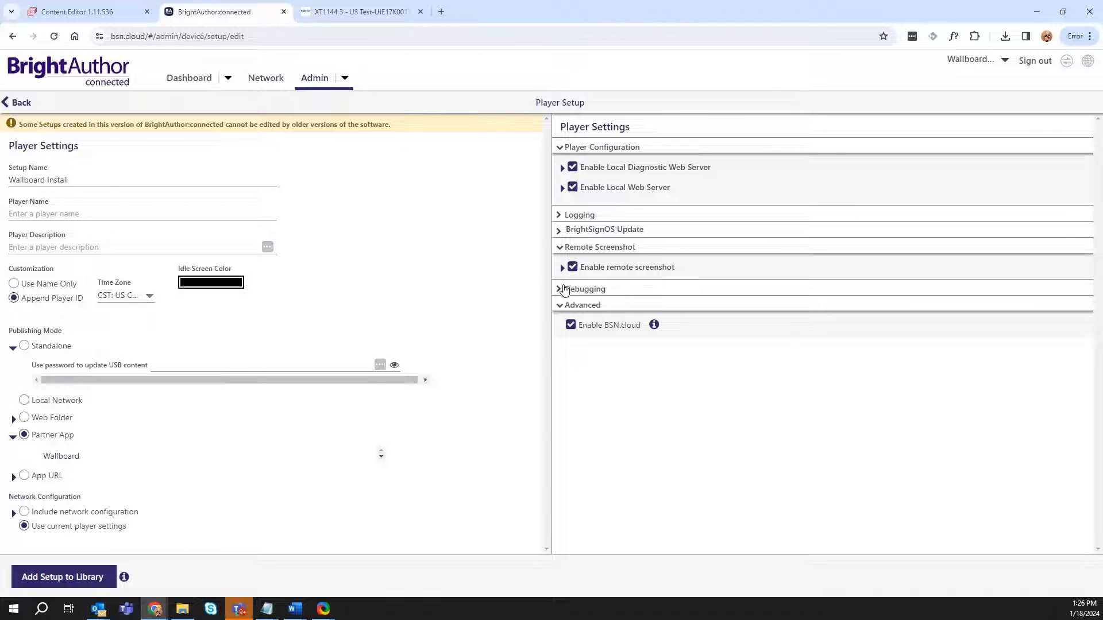
click(69, 577)
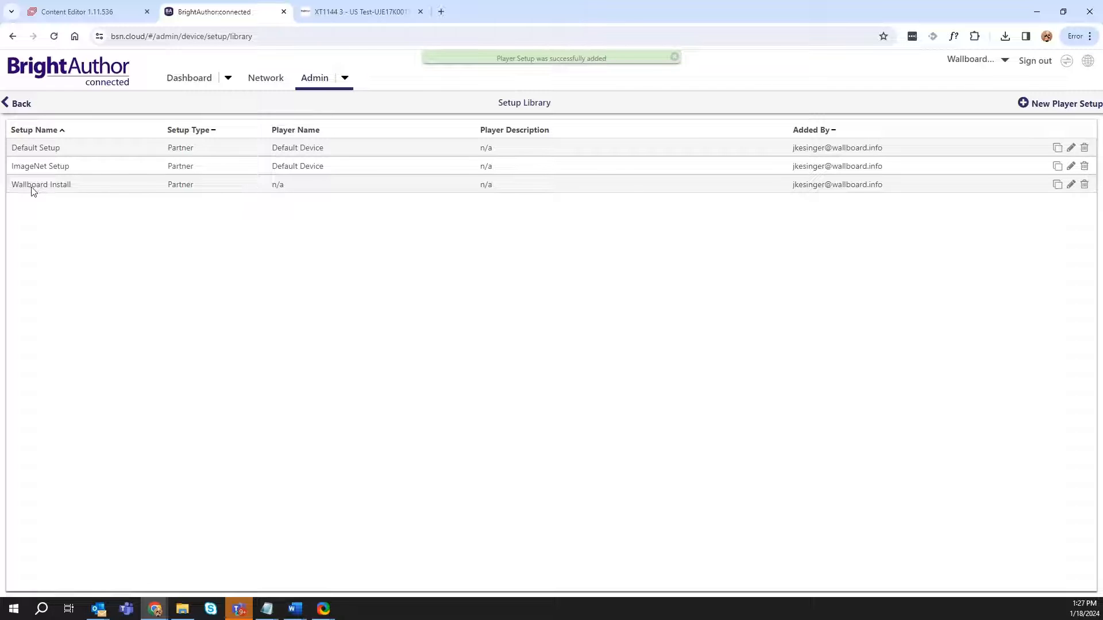
- Apply the Wallboard Install setup to the Wallboard Test player in Player Provisioning
click(171, 86)
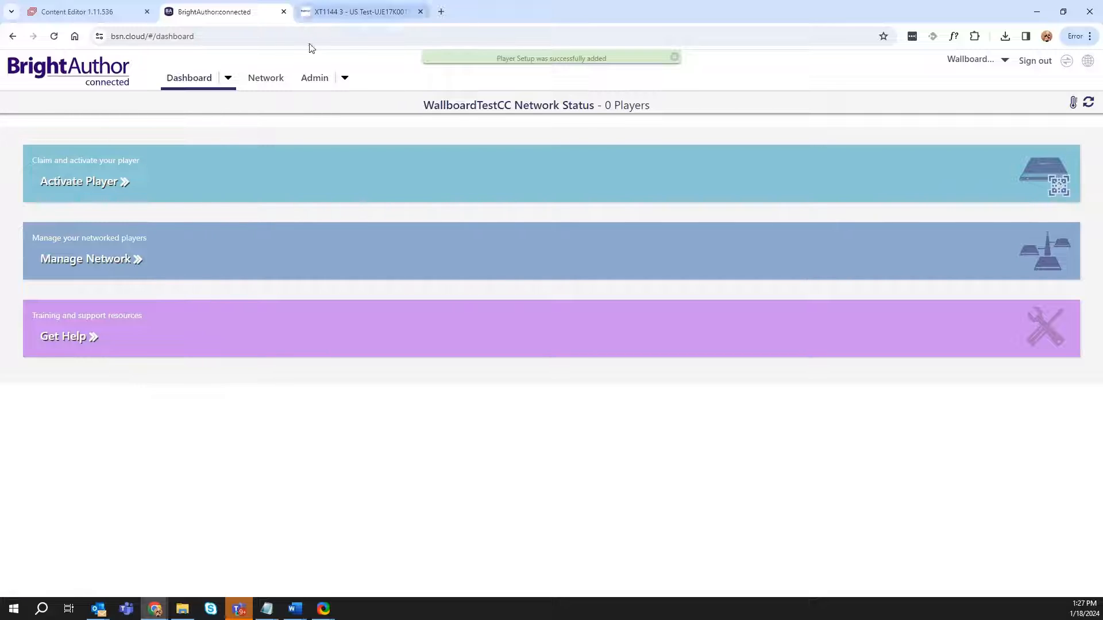
click(317, 81)
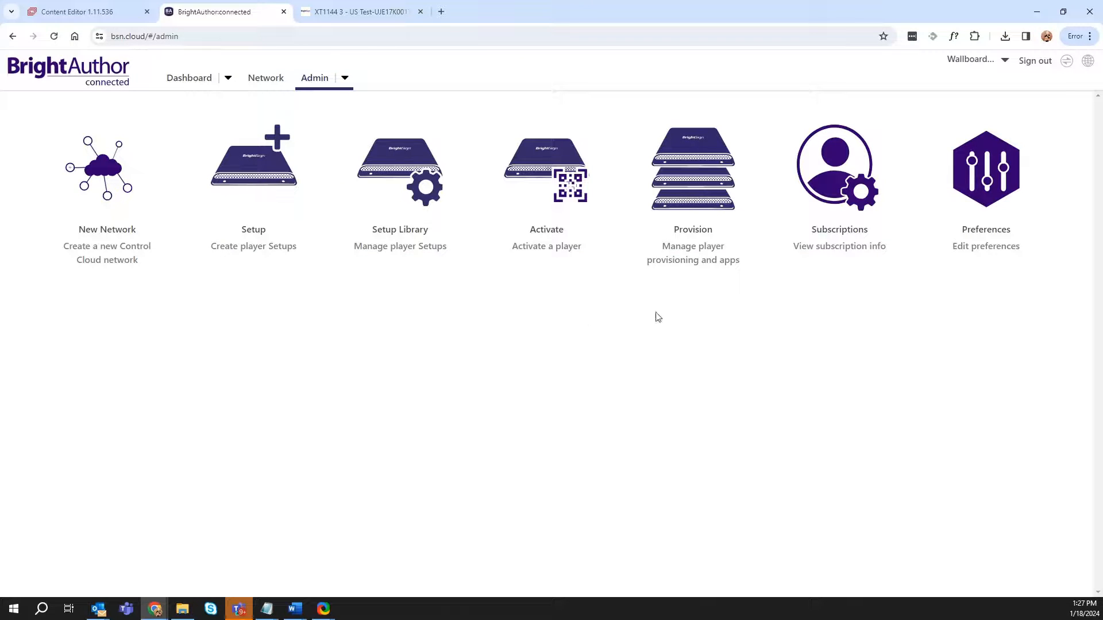
click(708, 214)
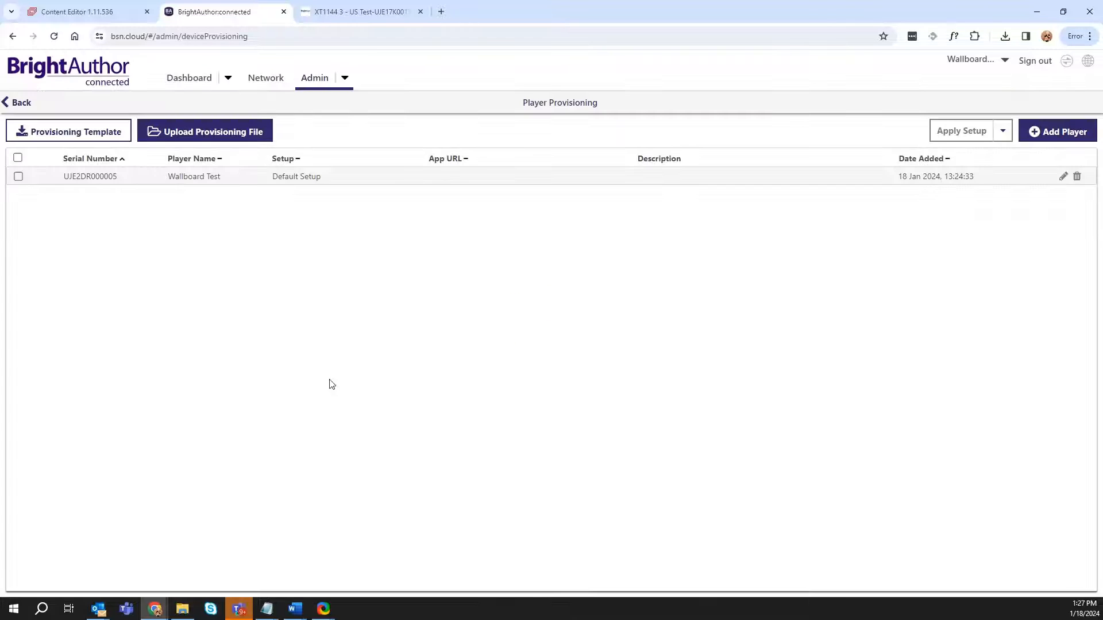
click(18, 178)
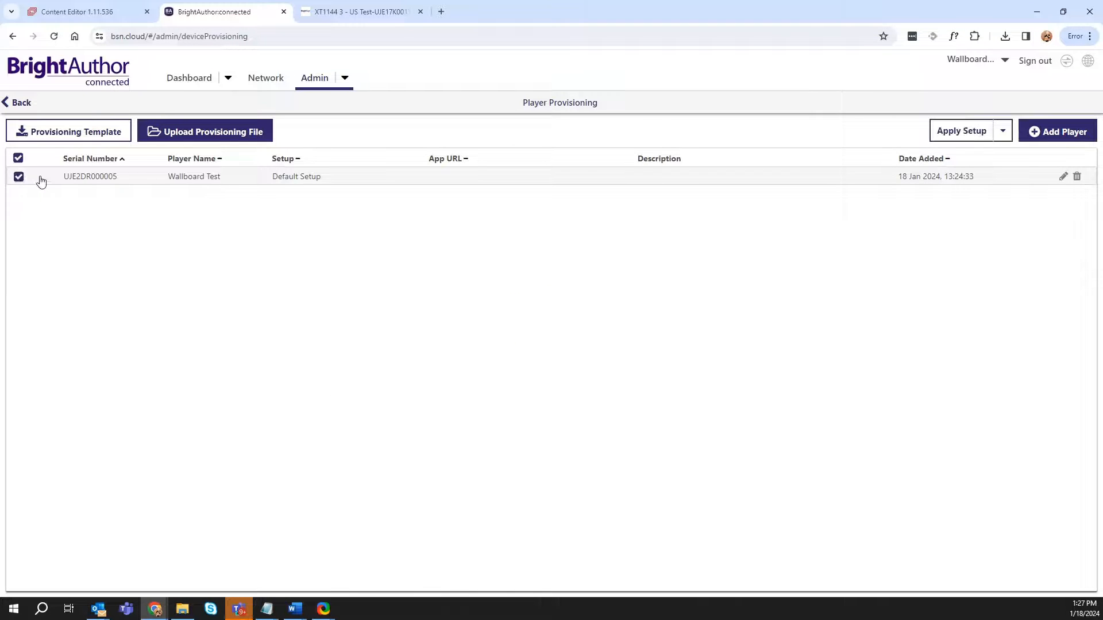
click(1003, 131)
click(1010, 153)
click(975, 138)
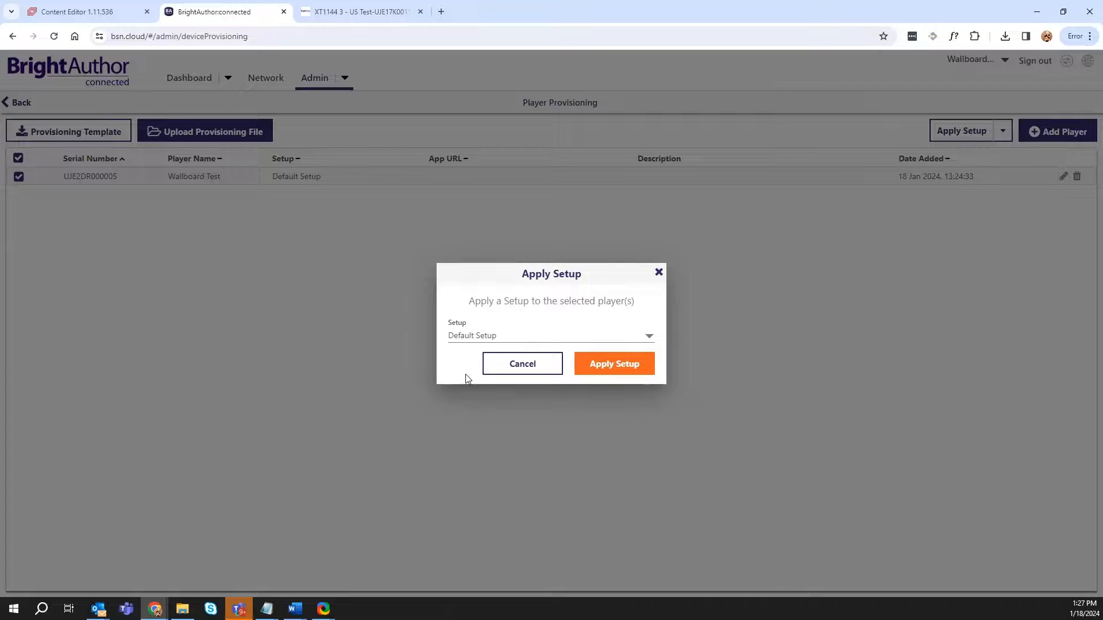
click(460, 331)
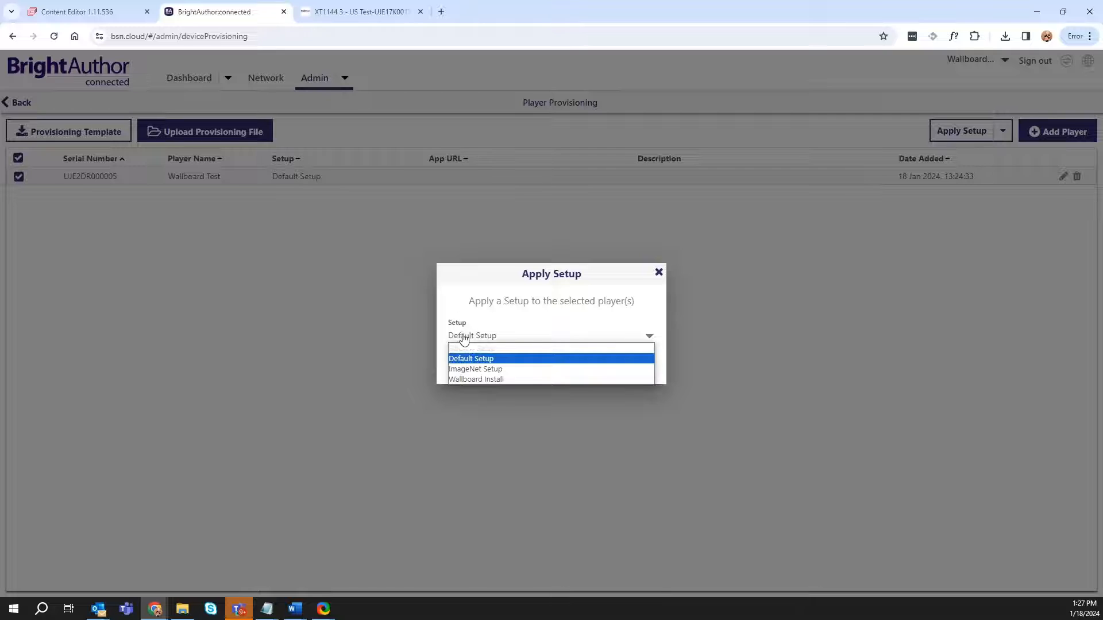
click(491, 380)
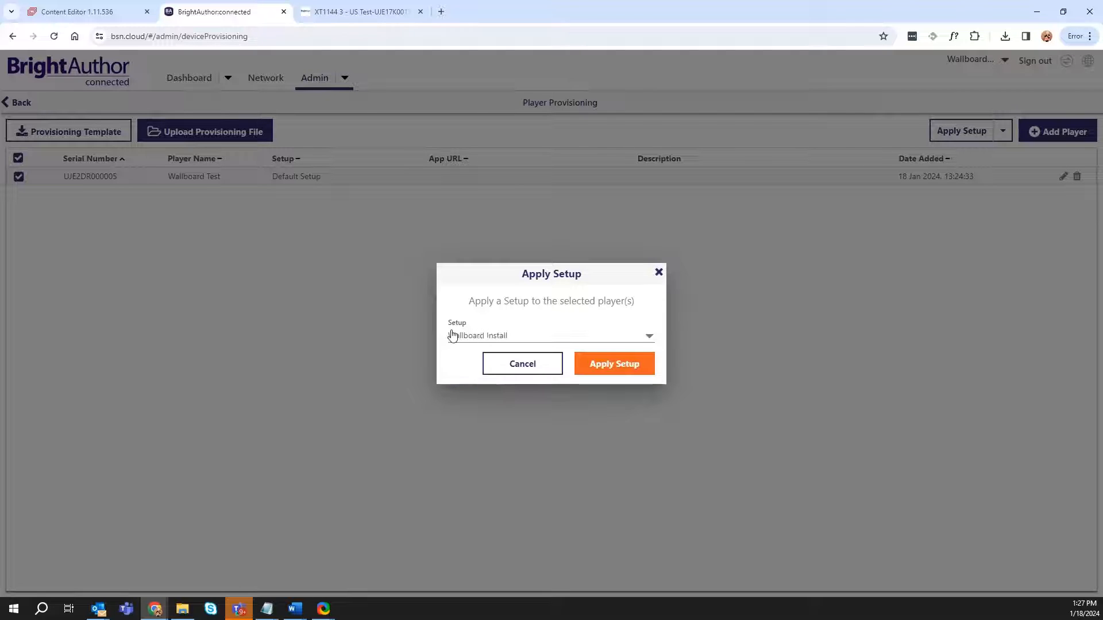
click(627, 371)
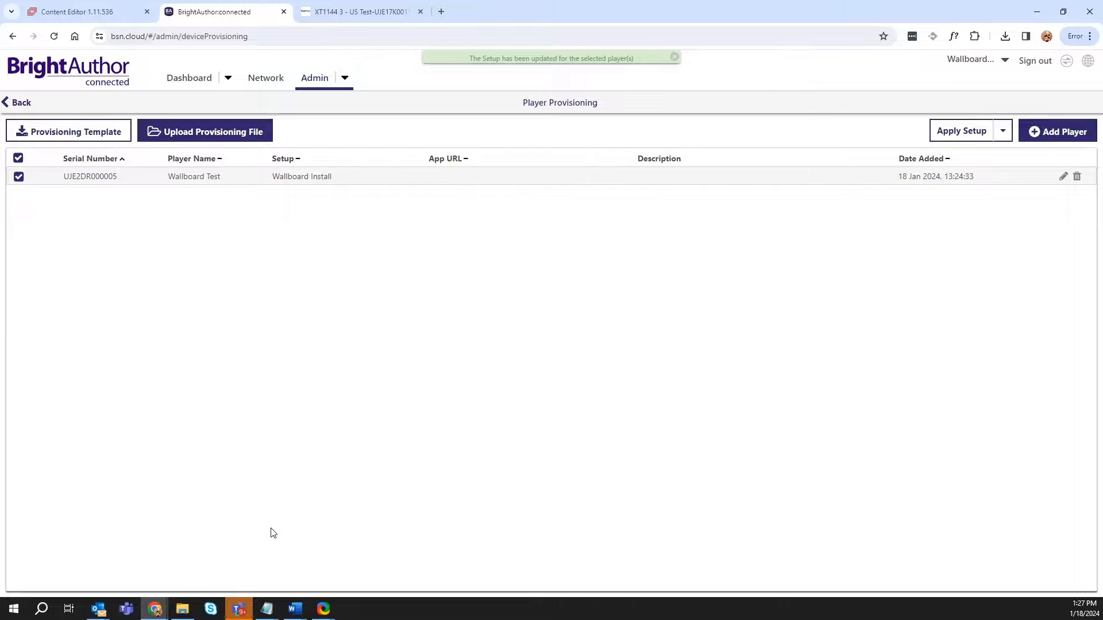
- Check the dashboard's network status, and open the control options on the XT1144 player's local diagnostic page
click(184, 80)
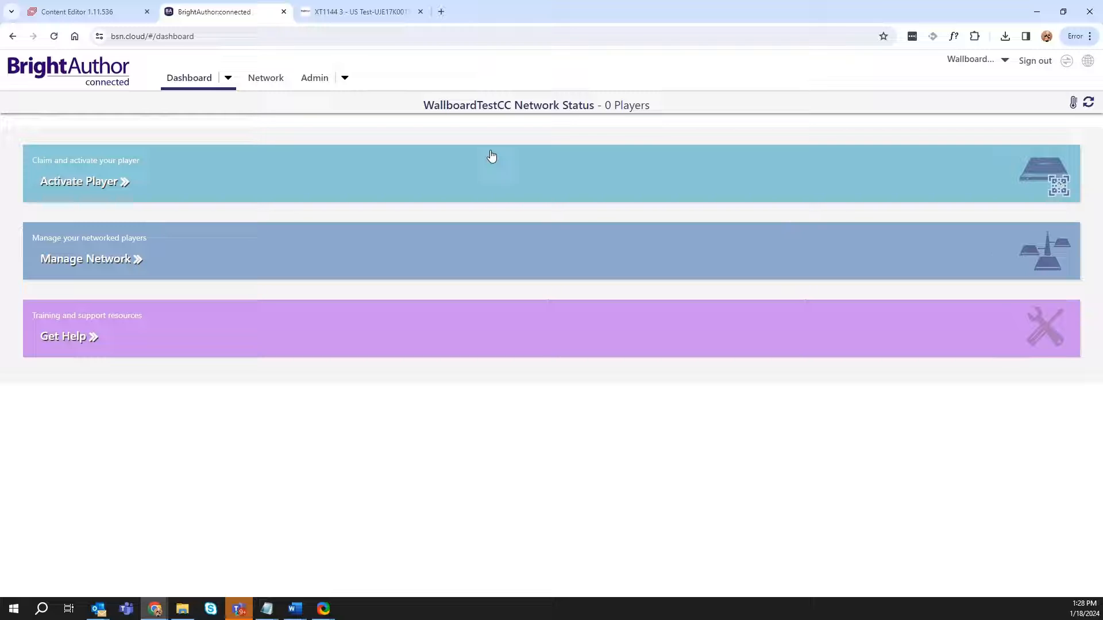
click(344, 12)
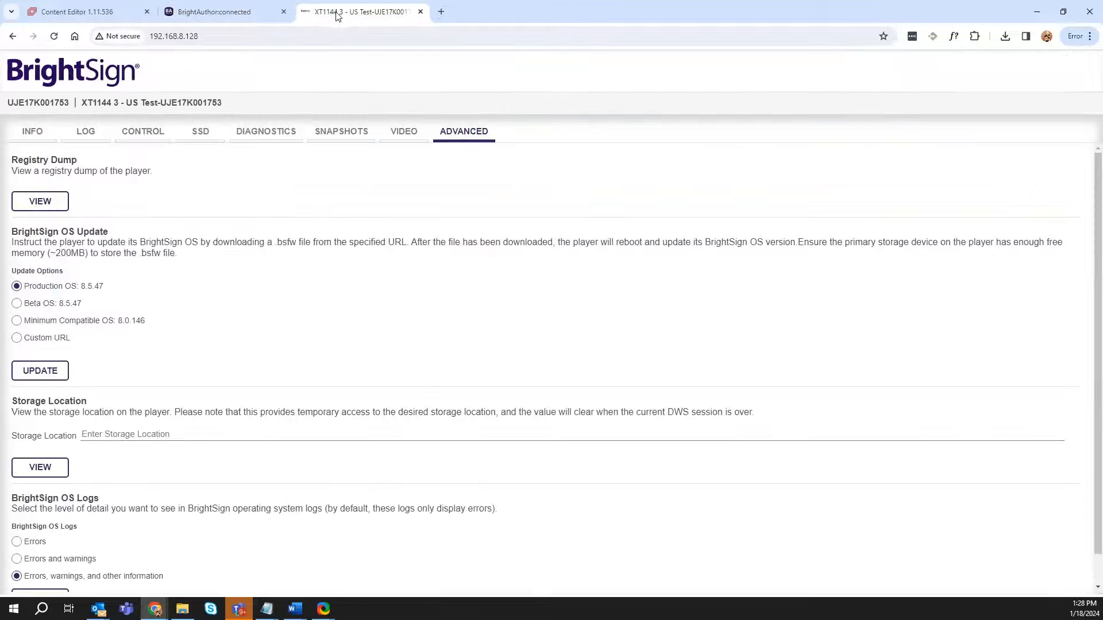
click(211, 35)
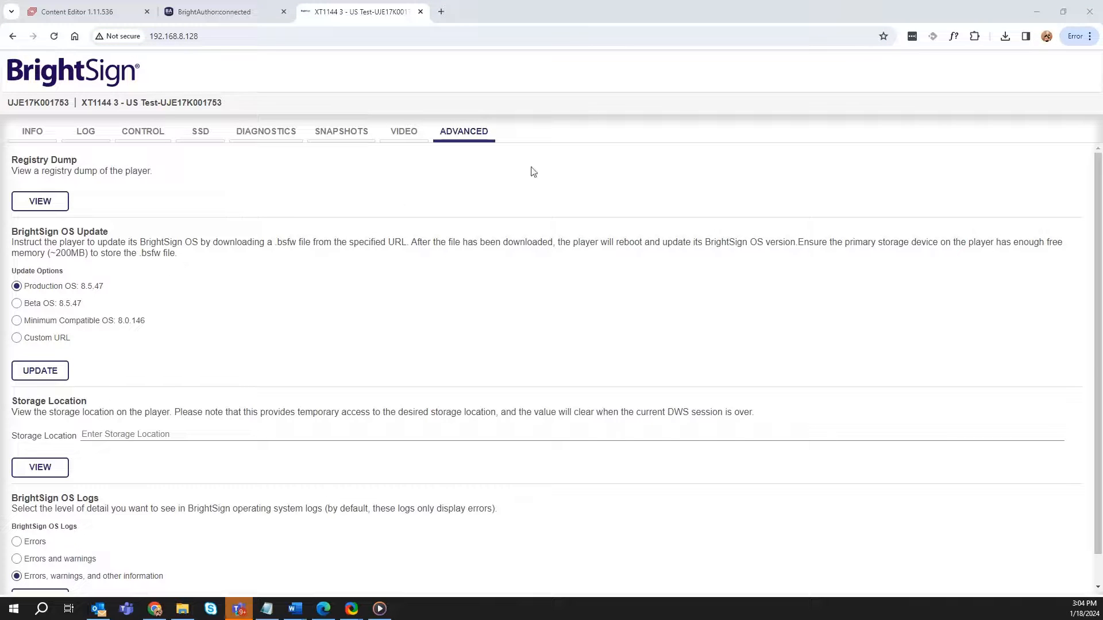
click(156, 134)
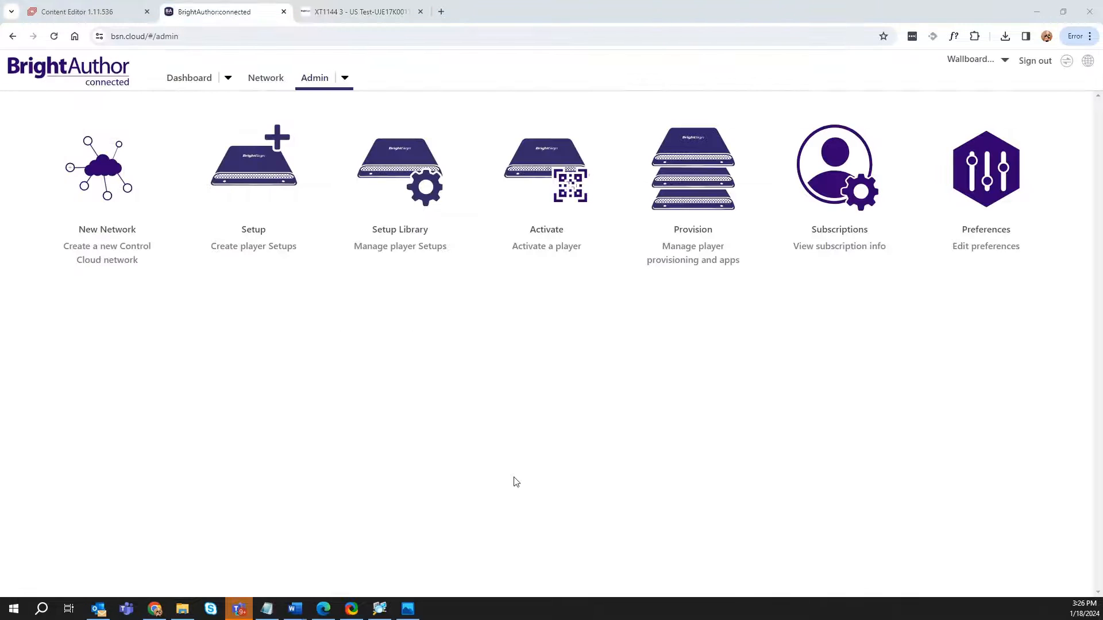
- Check the Wallboard Test player's assigned setup in Player Provisioning, and list the network's online players from the dashboard status
click(514, 478)
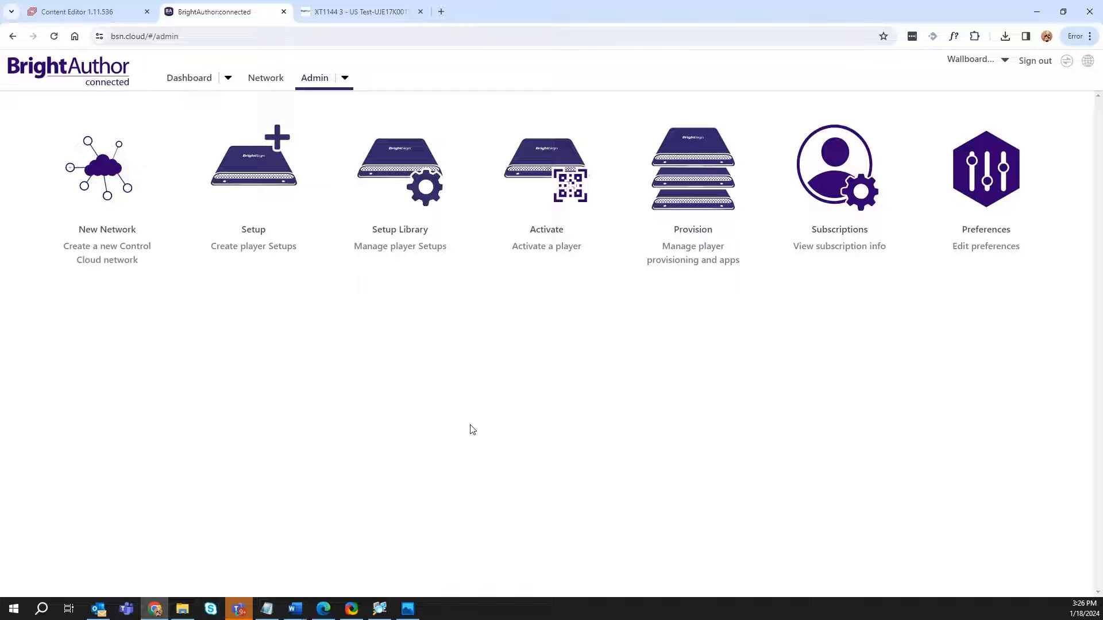
click(705, 194)
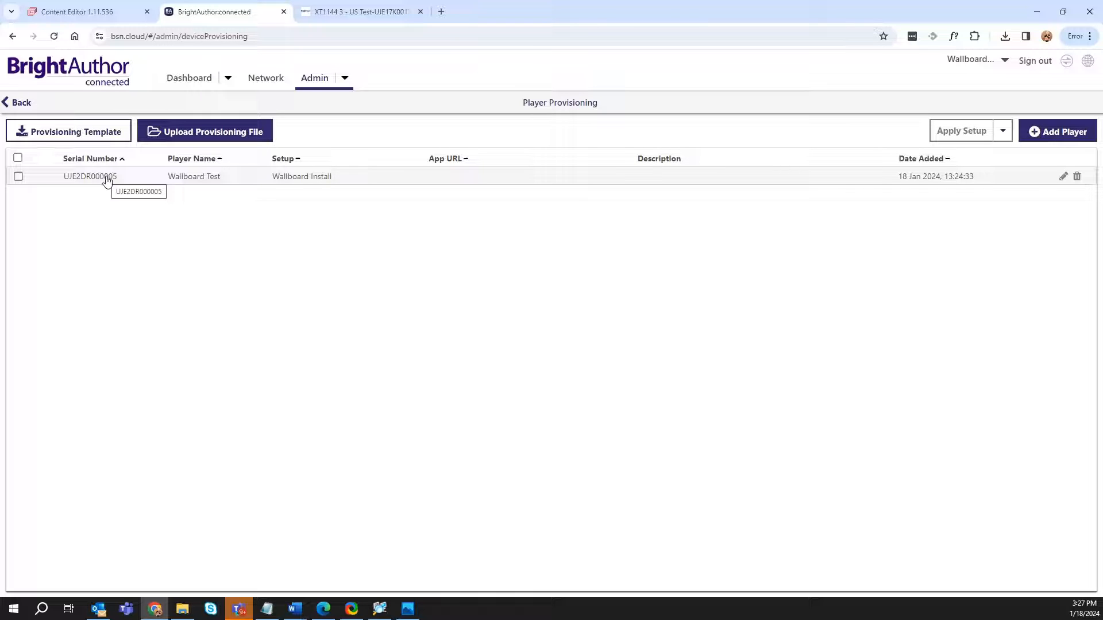
click(182, 79)
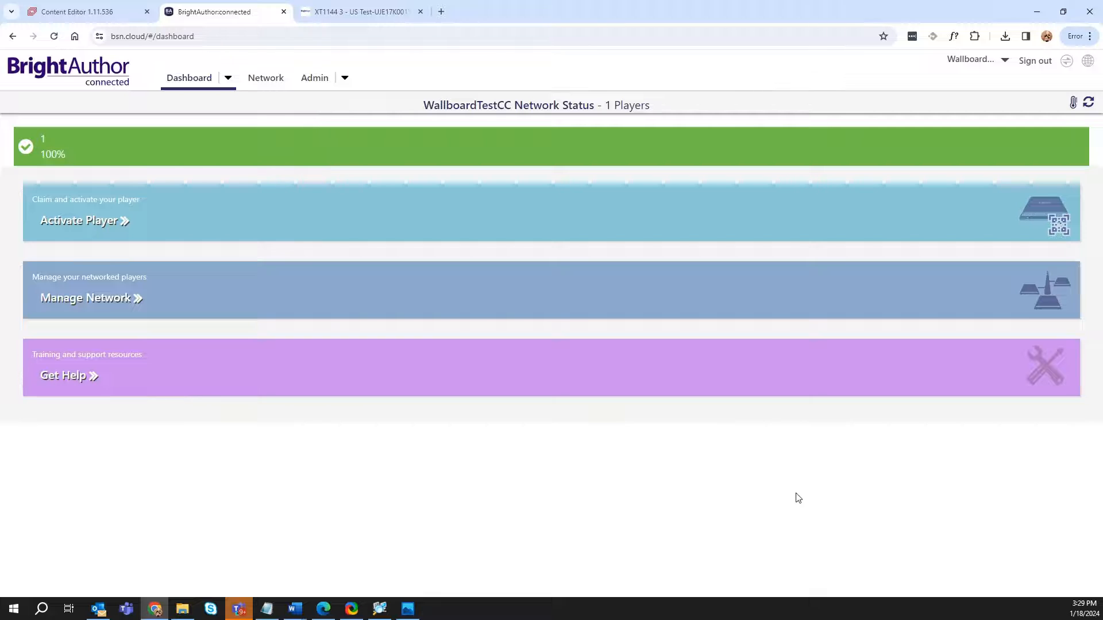
click(82, 144)
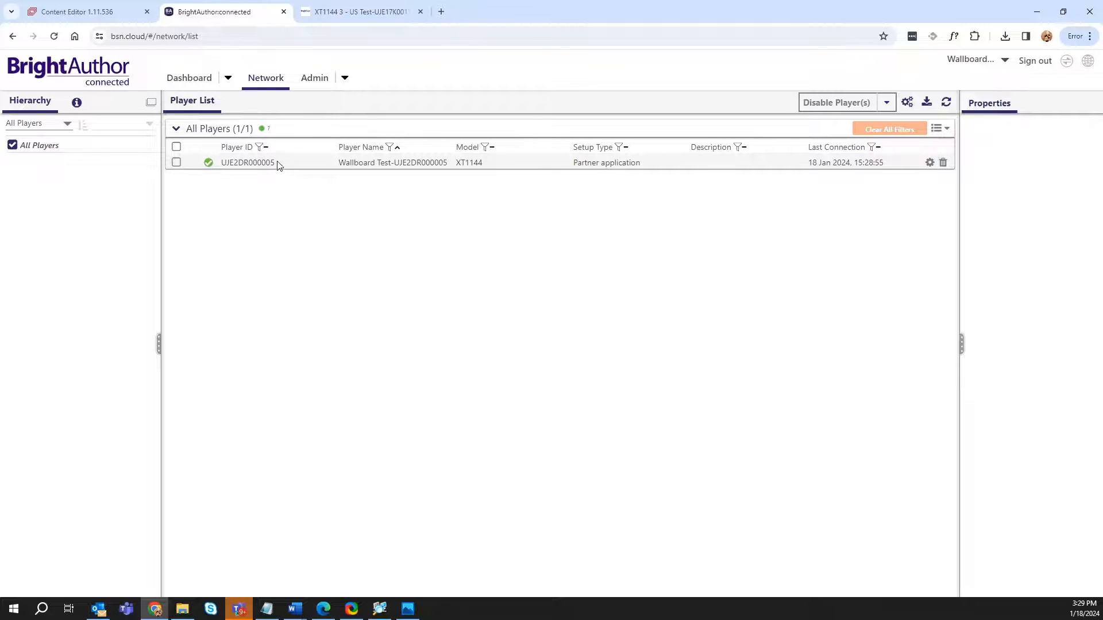
- Take a new snapshot of the content playing on the Wallboard Test player and view it full size
click(930, 164)
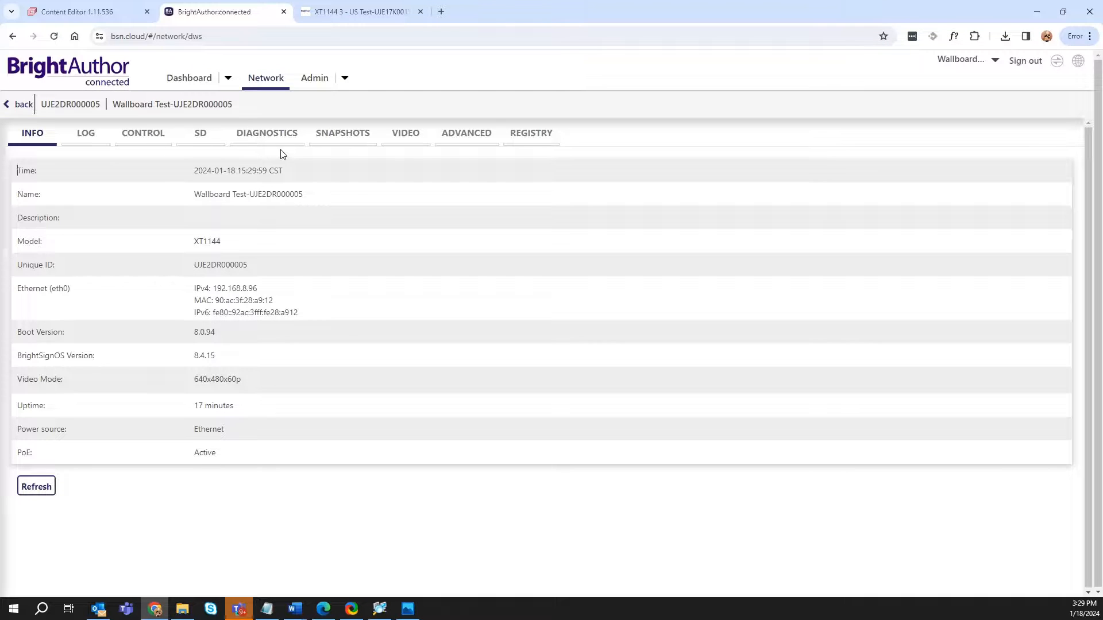
click(336, 144)
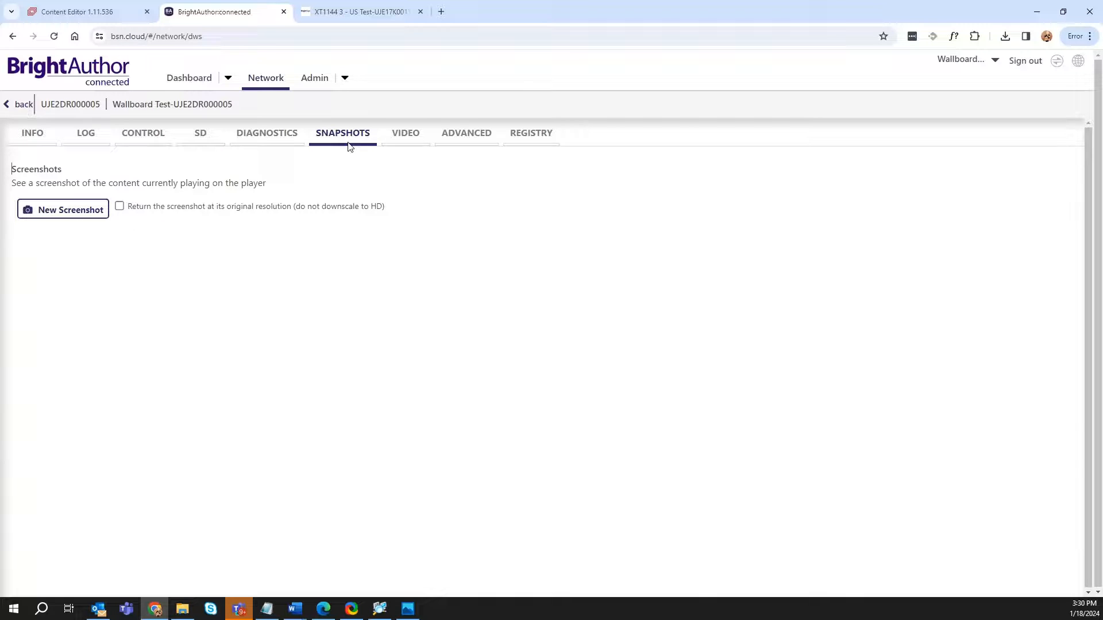
click(43, 218)
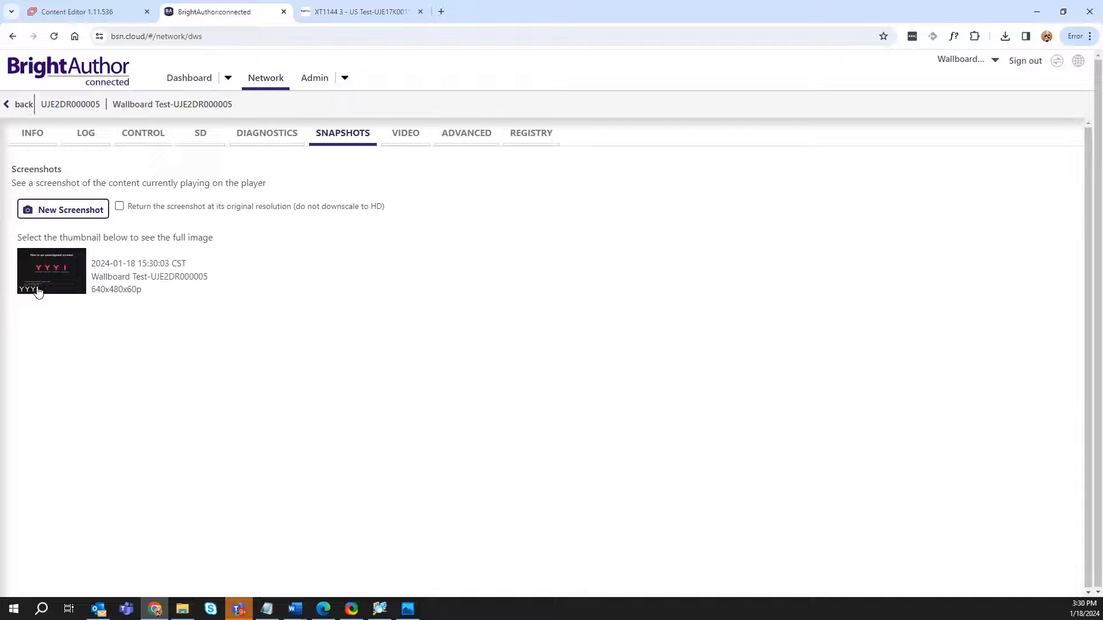
click(58, 272)
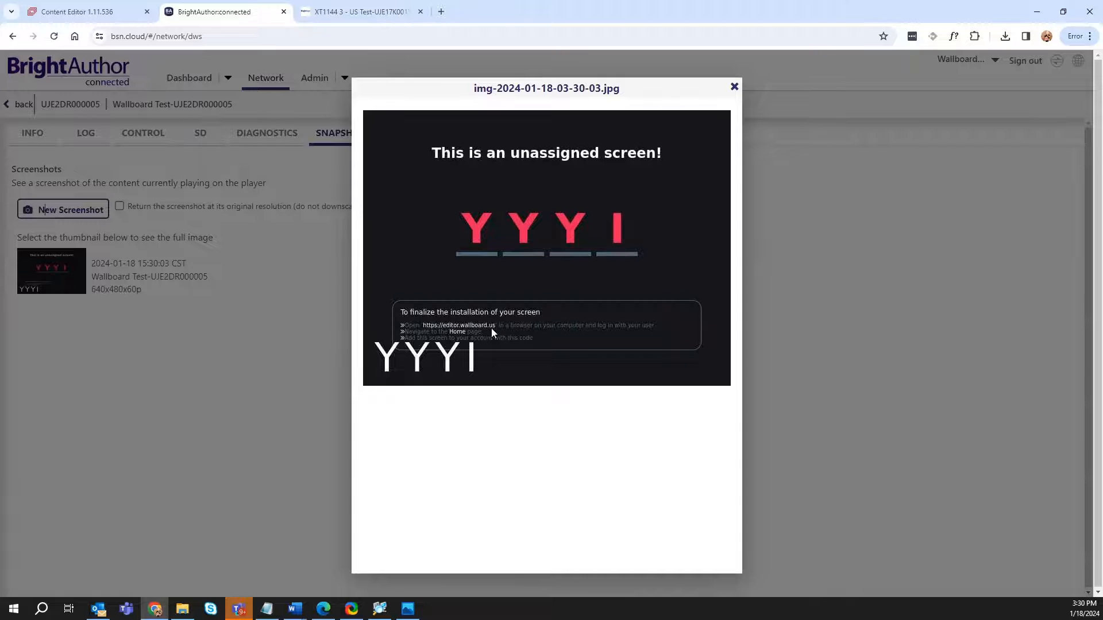
- Switch to the Wallboard Content Editor and check its web address against the one in the player's snapshot
click(104, 11)
drag(179, 37, 111, 39)
click(195, 14)
click(96, 13)
- Add a screen named Wallboard Test with the temporary ID from the player's snapshot and the Demo license order
click(248, 116)
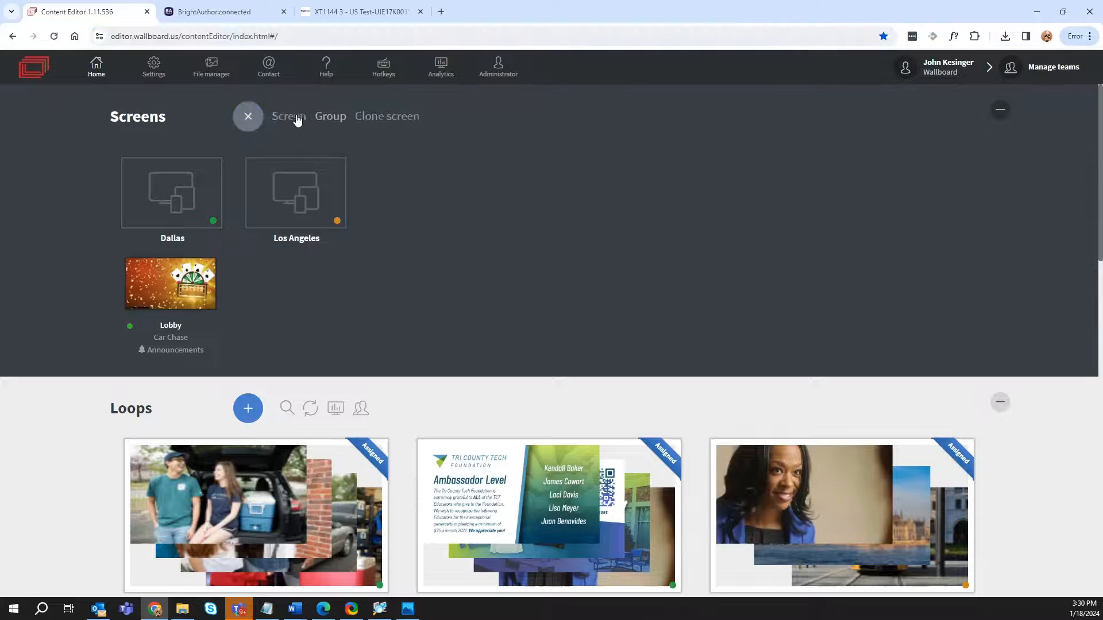
click(297, 120)
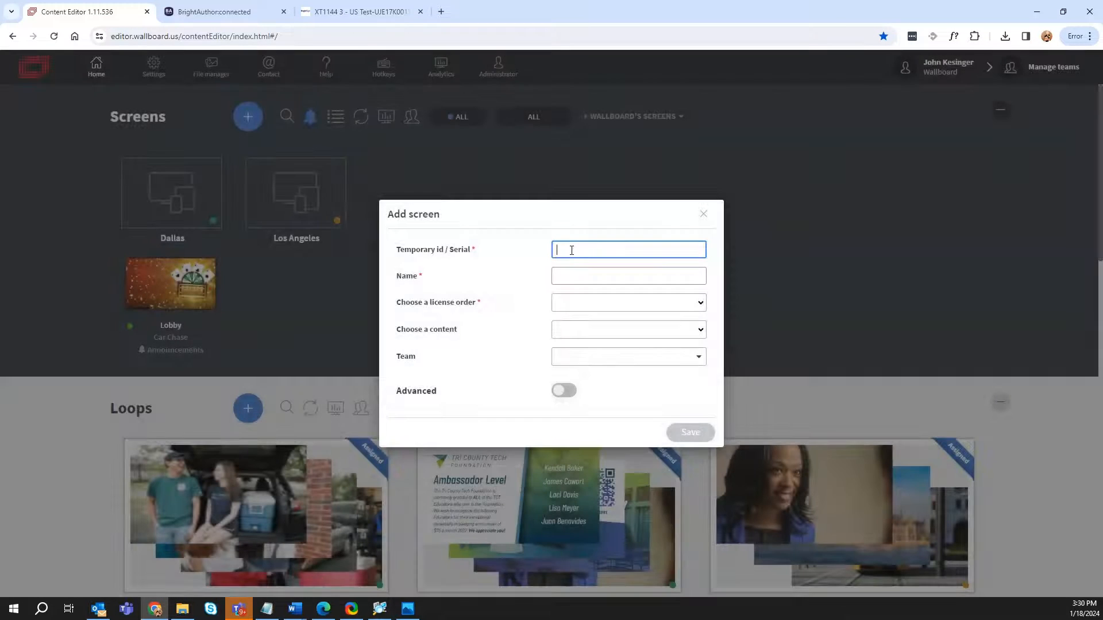
text(YYYI)
click(570, 280)
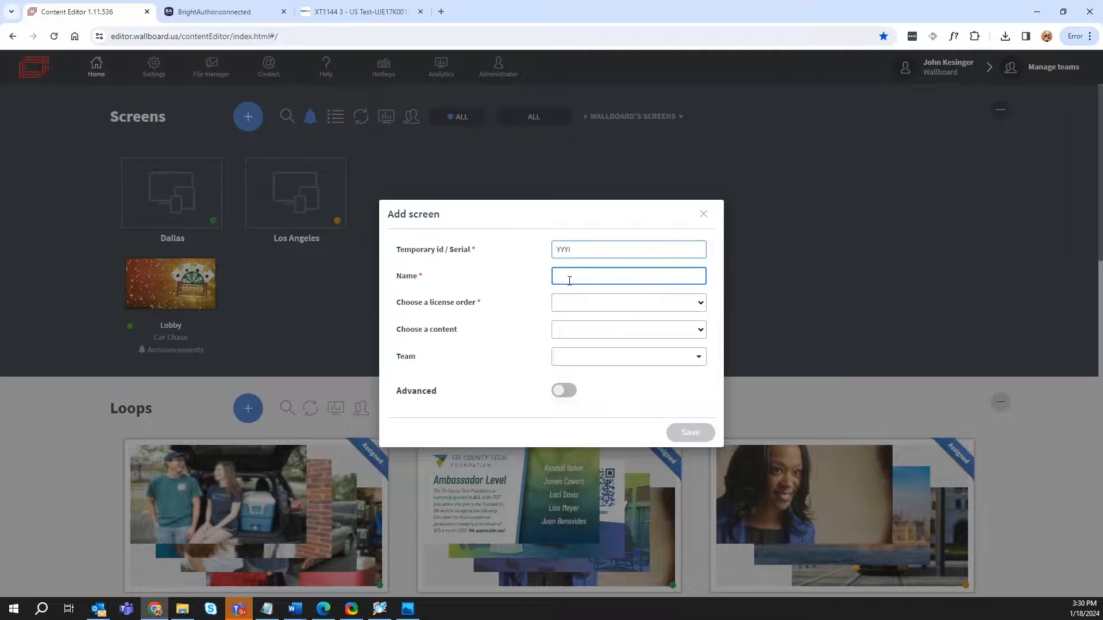
text(Wallboard Test)
click(560, 304)
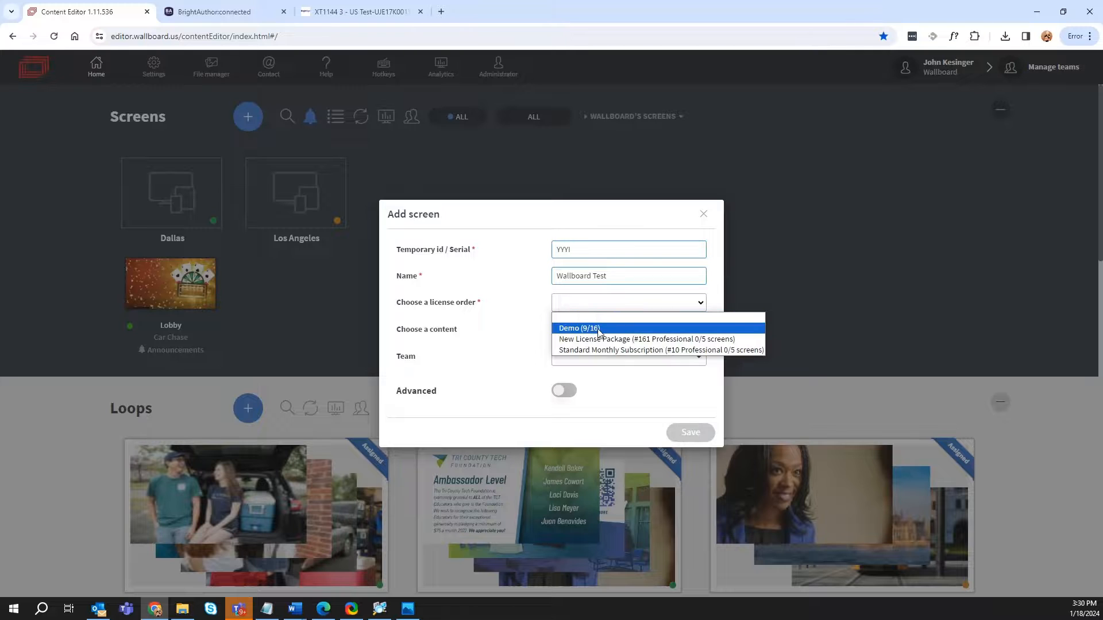
click(579, 328)
click(692, 432)
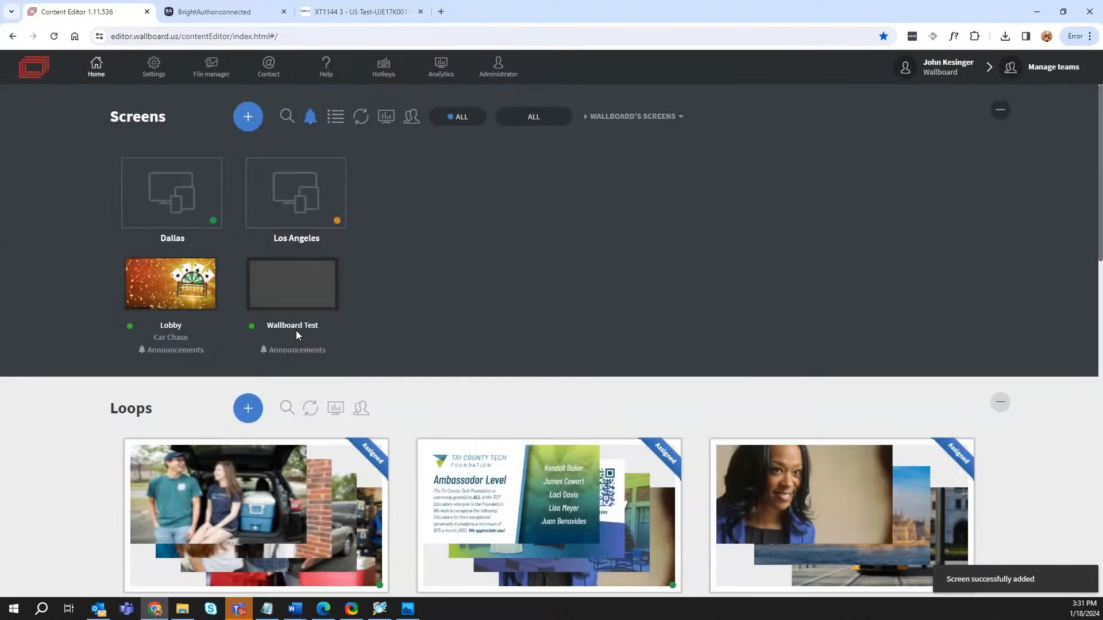
- Switch to BrightAuthor:connected, take a new snapshot of the Wallboard Test player, and view it full size
click(241, 11)
click(734, 86)
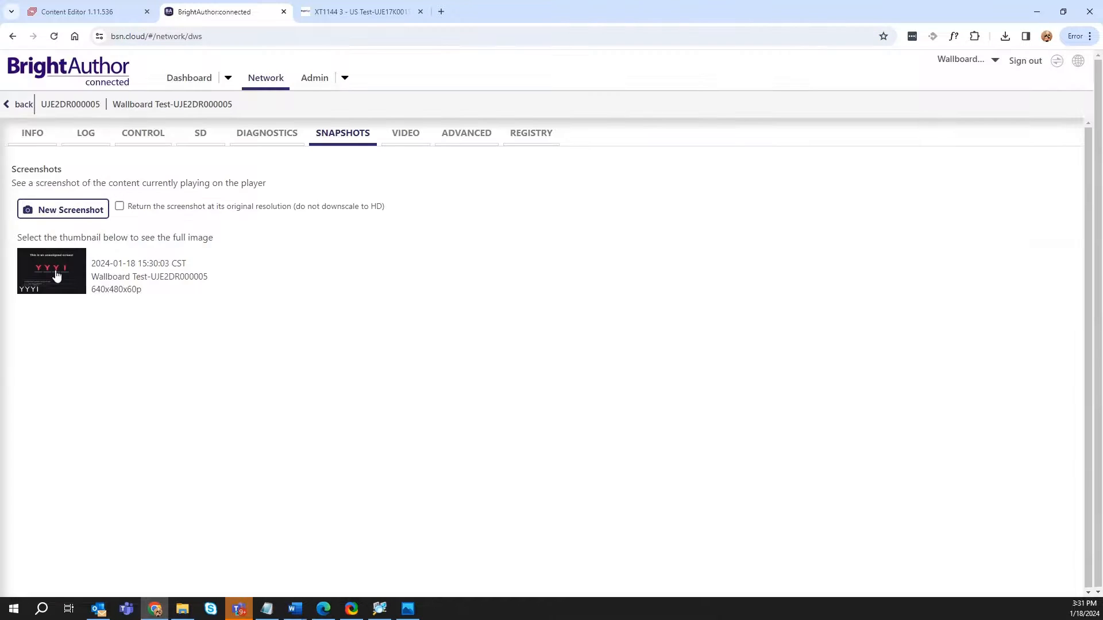
click(77, 210)
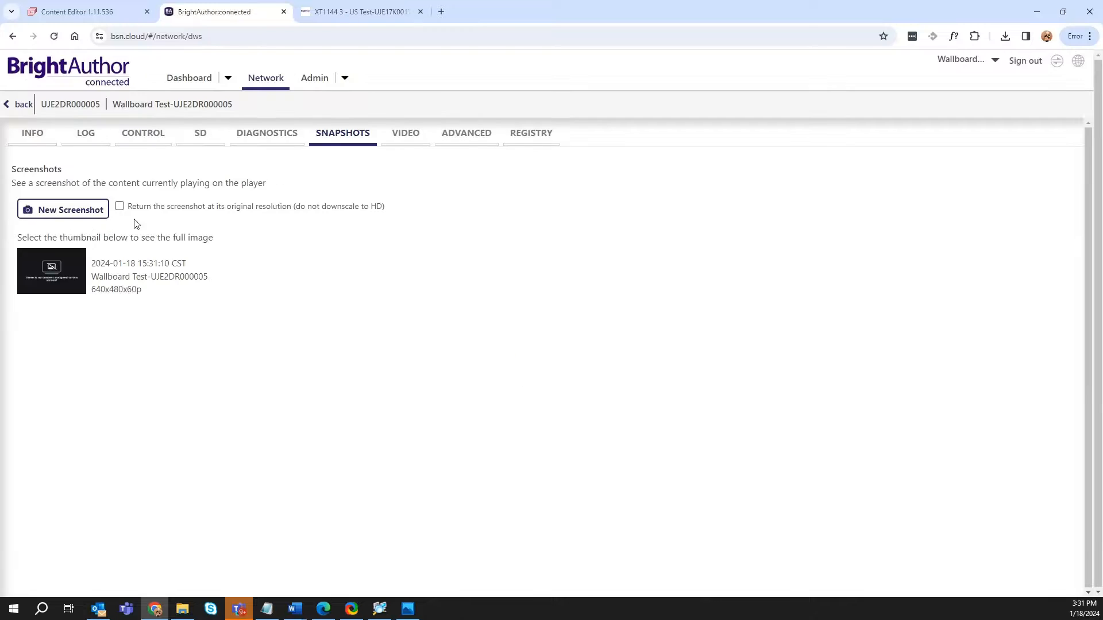
click(47, 277)
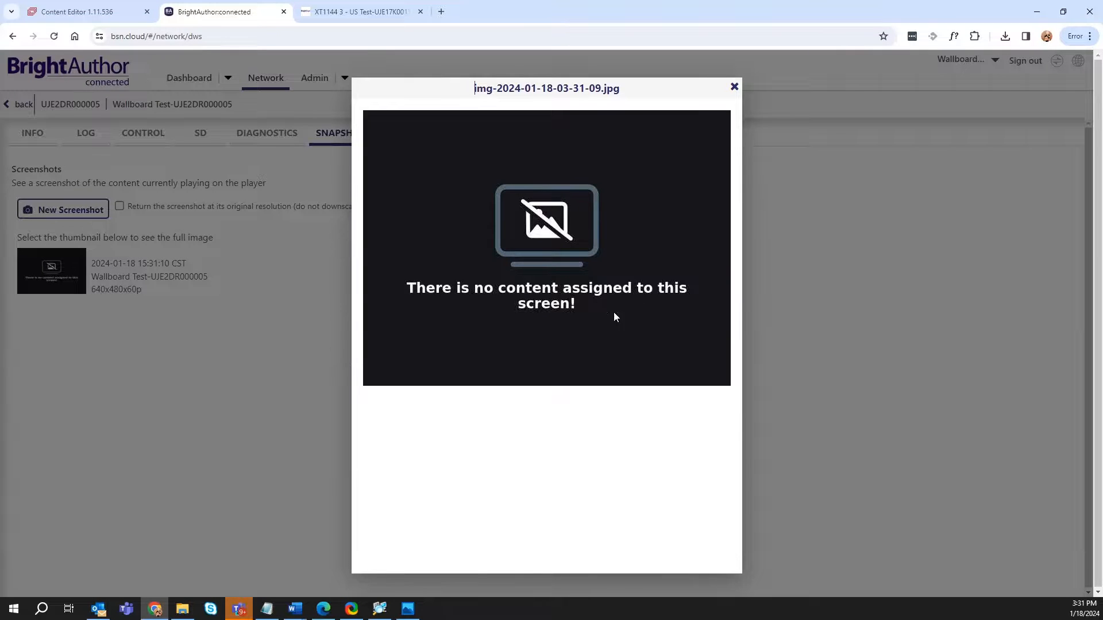
click(734, 87)
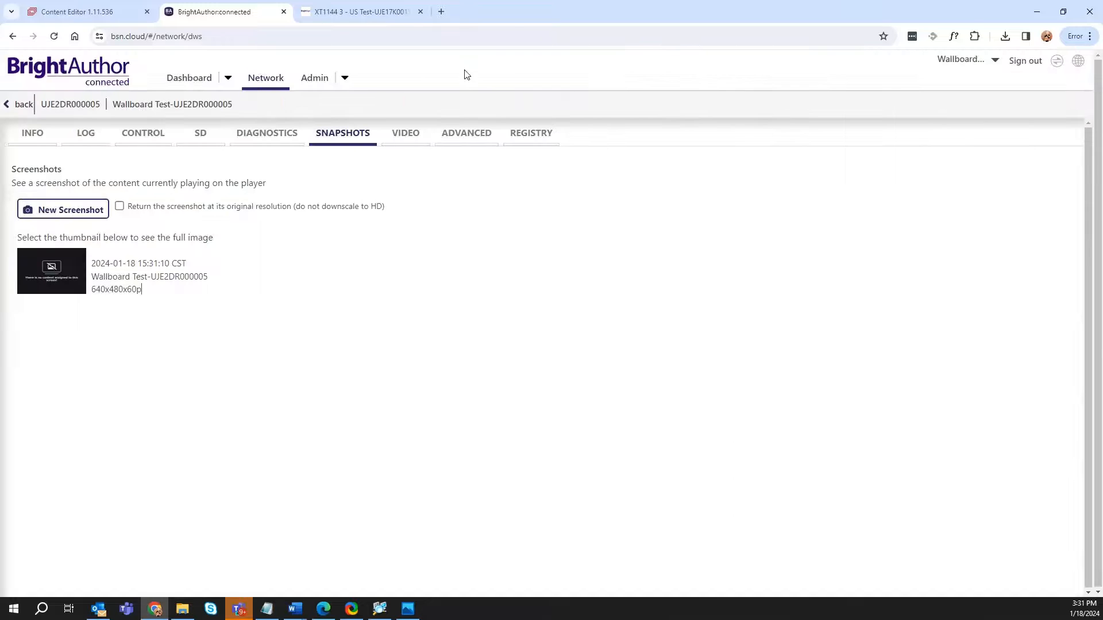
- Switch to the Wallboard Content Editor and assign the Announcements loop to the Wallboard Test screen
click(108, 12)
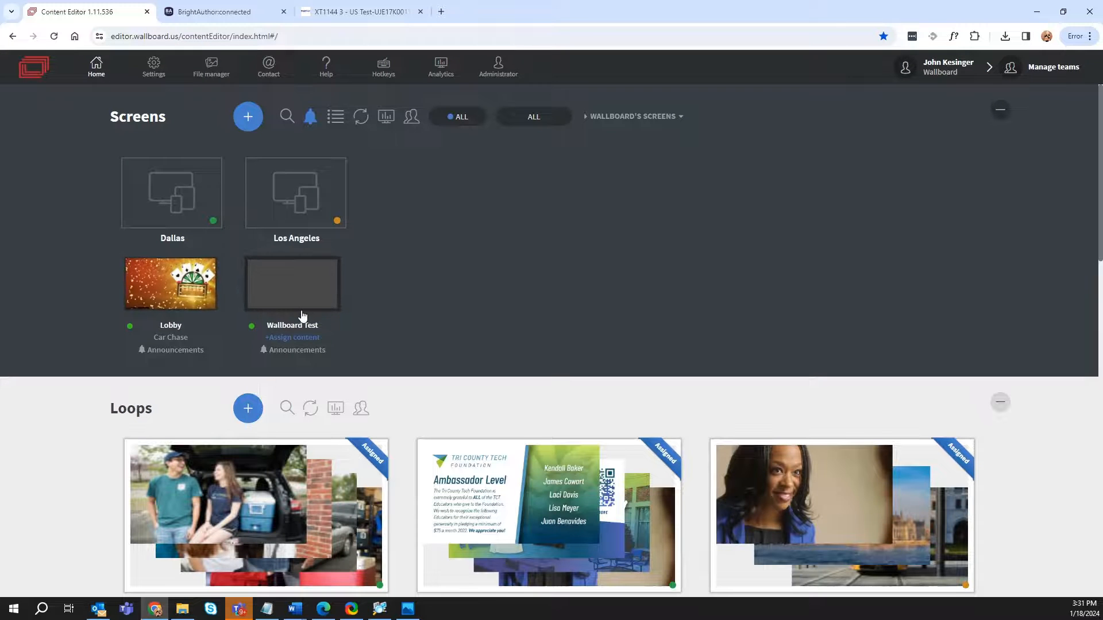
scroll(247, 270, down, 3)
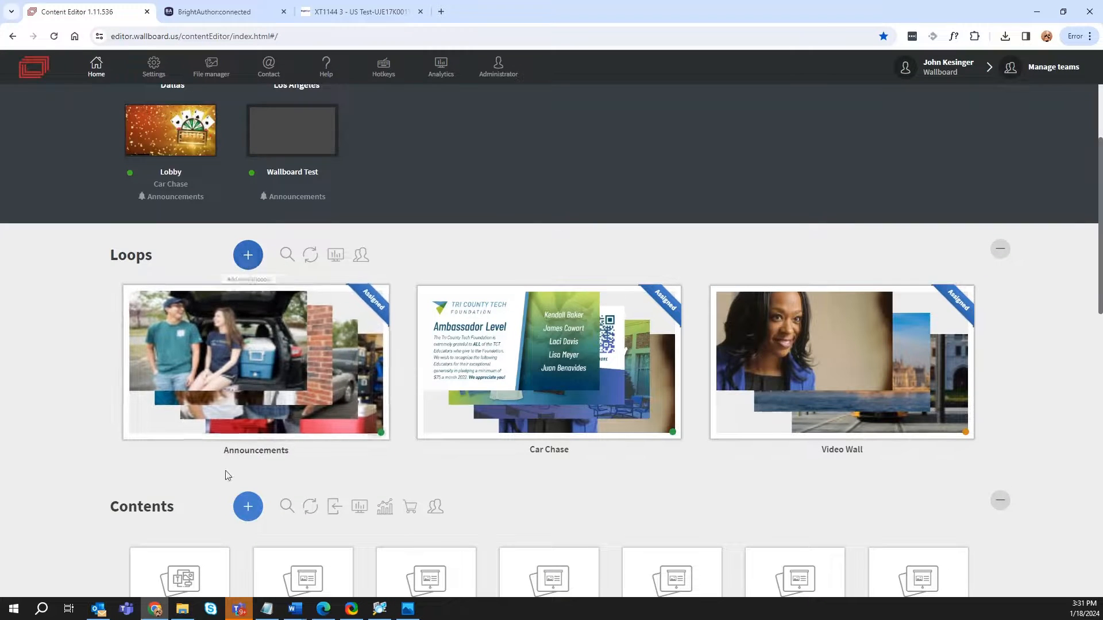
scroll(246, 253, down, 3)
scroll(224, 402, up, 5)
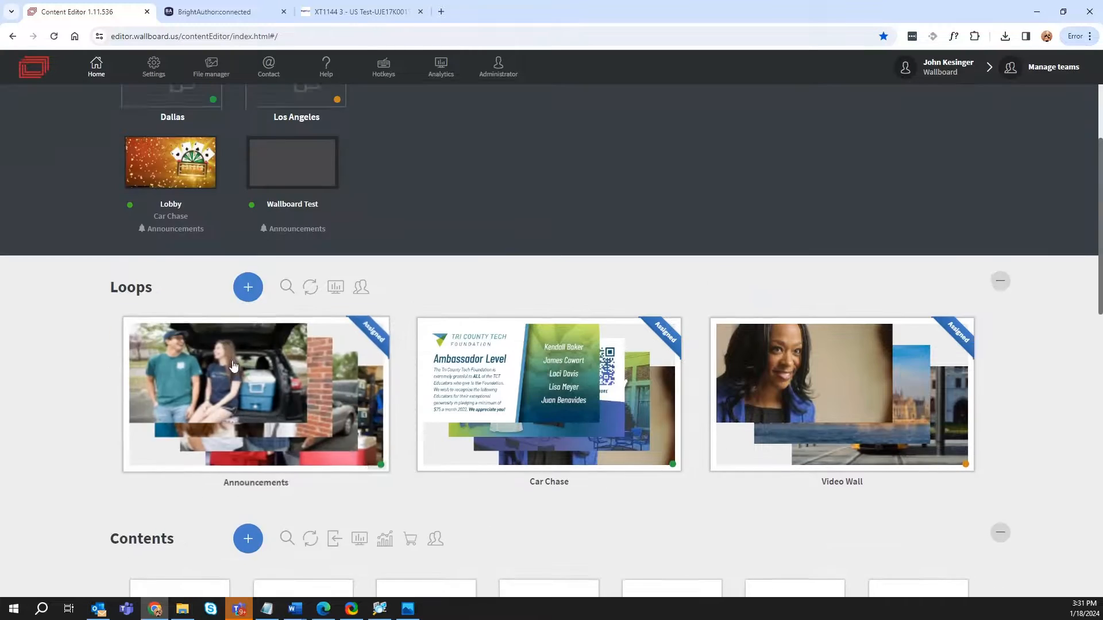
drag(210, 403, 293, 240)
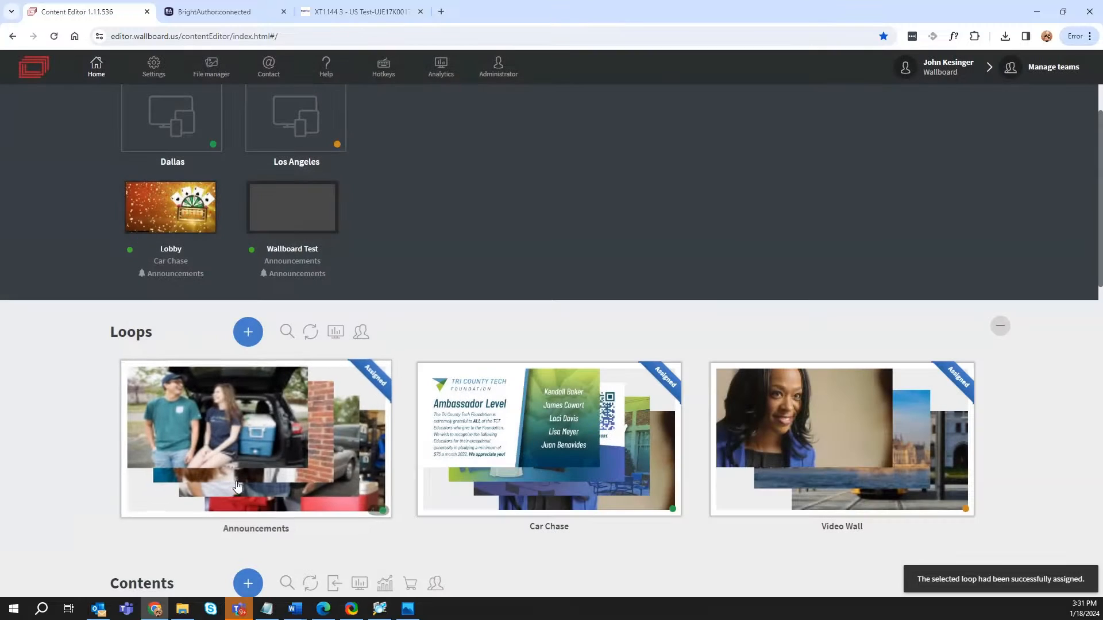
- Check the firmware version in the Wallboard Test screen's info
right_click(285, 203)
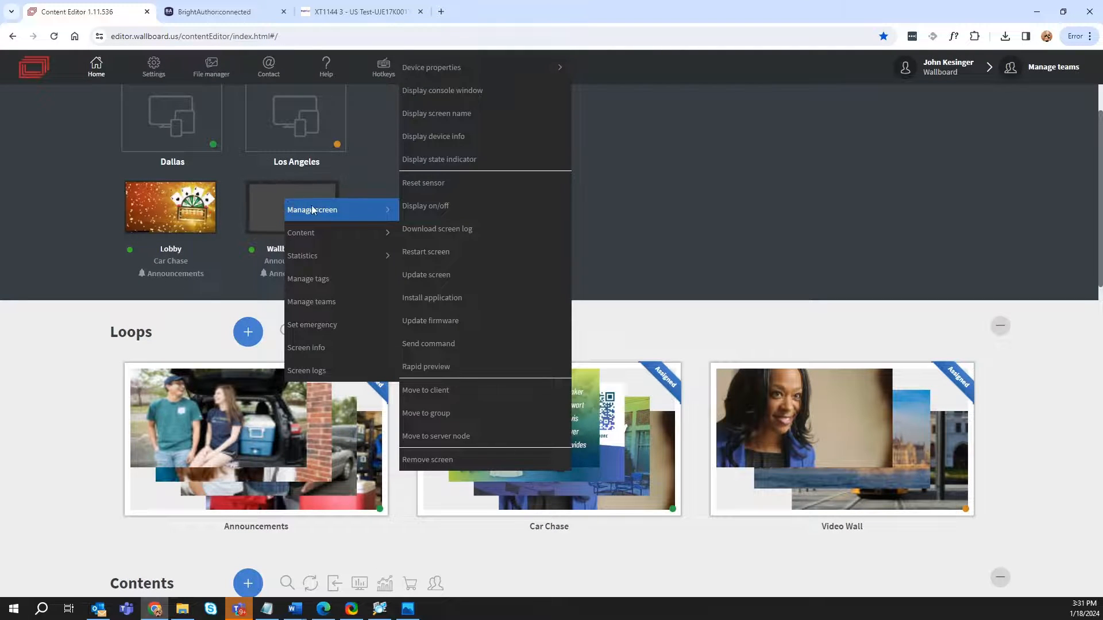
click(343, 355)
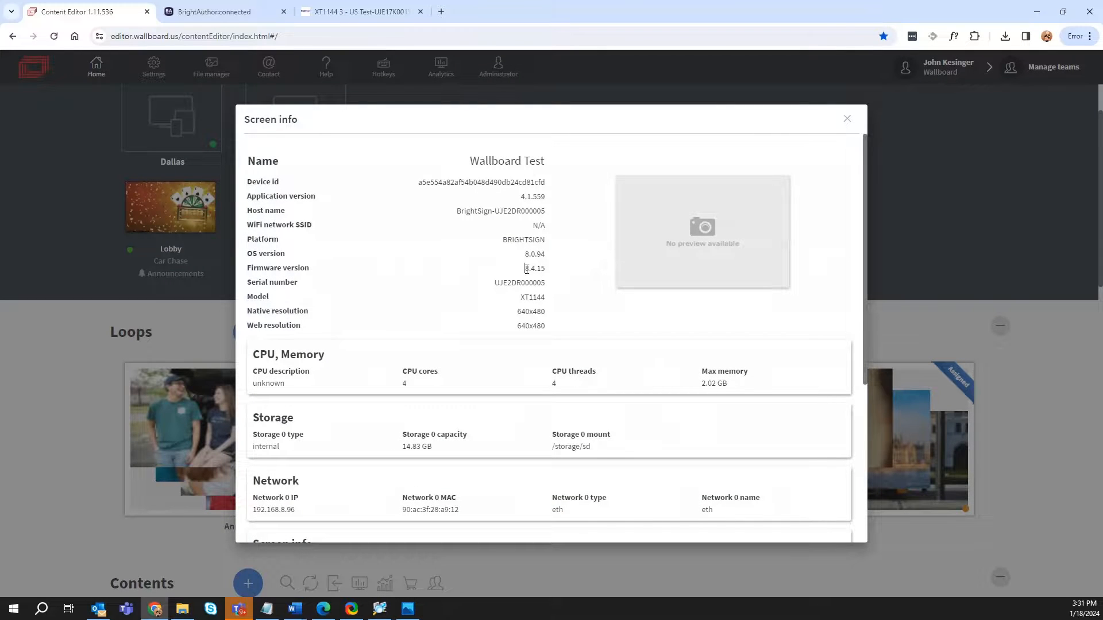
drag(525, 268, 545, 269)
click(133, 292)
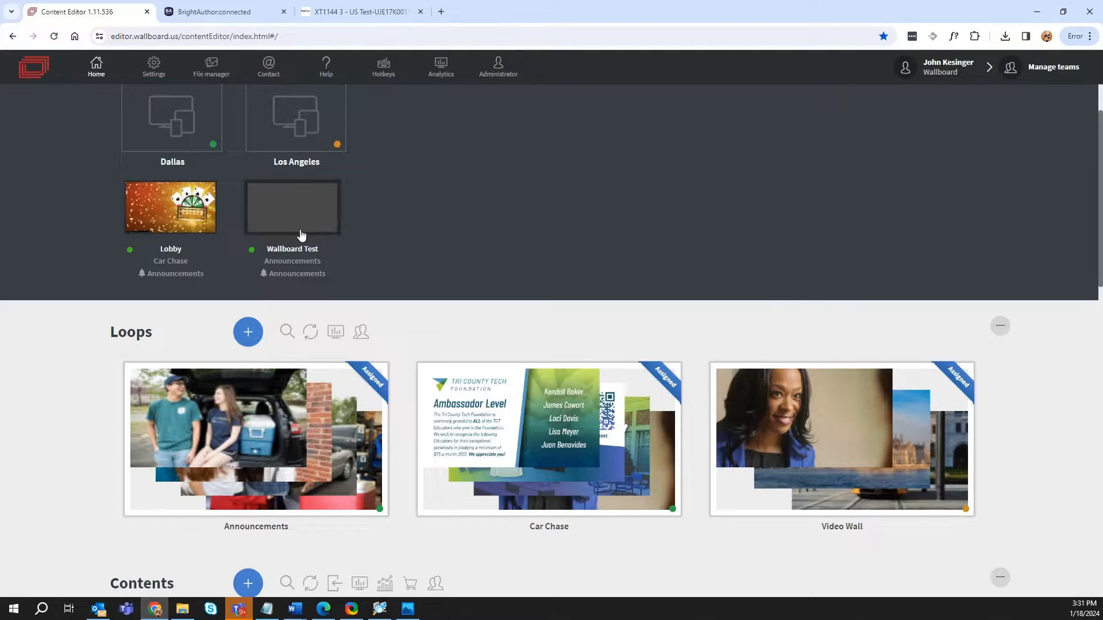
- Open the Wallboard documentation at docs.wallboard.us in a new browser tab and go to its Players section
click(443, 12)
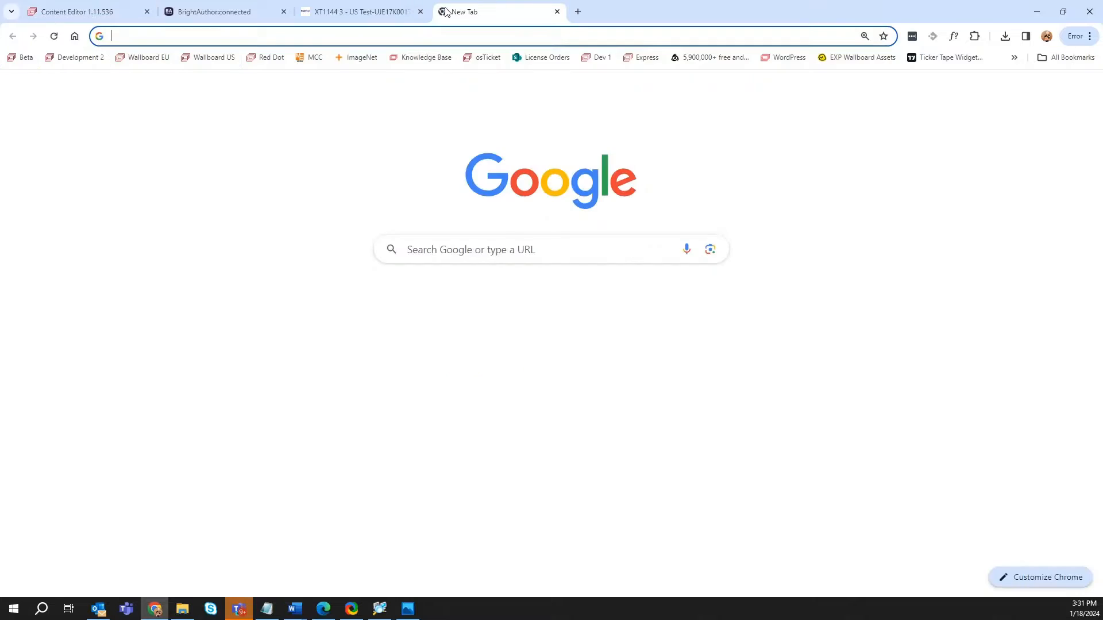
text(doc)
key(Return)
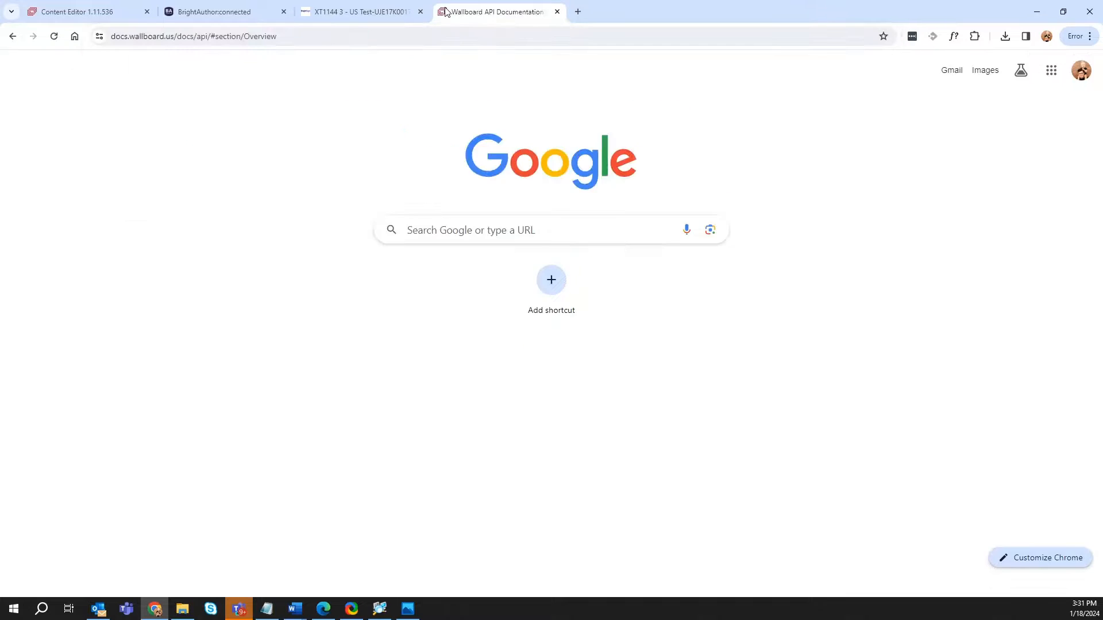
drag(174, 37, 107, 36)
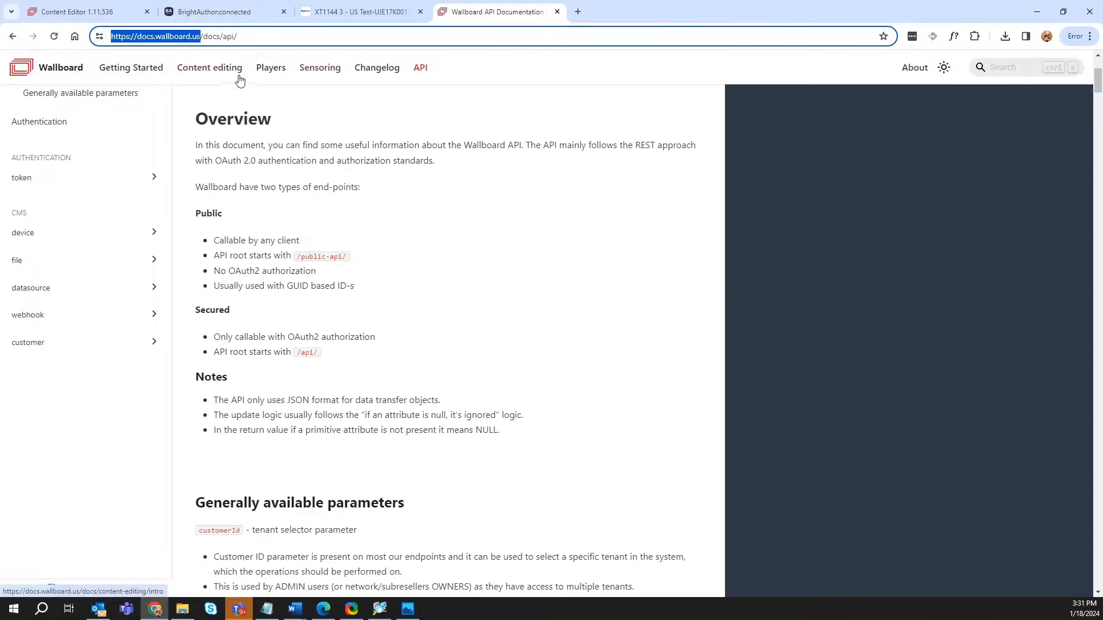
click(263, 71)
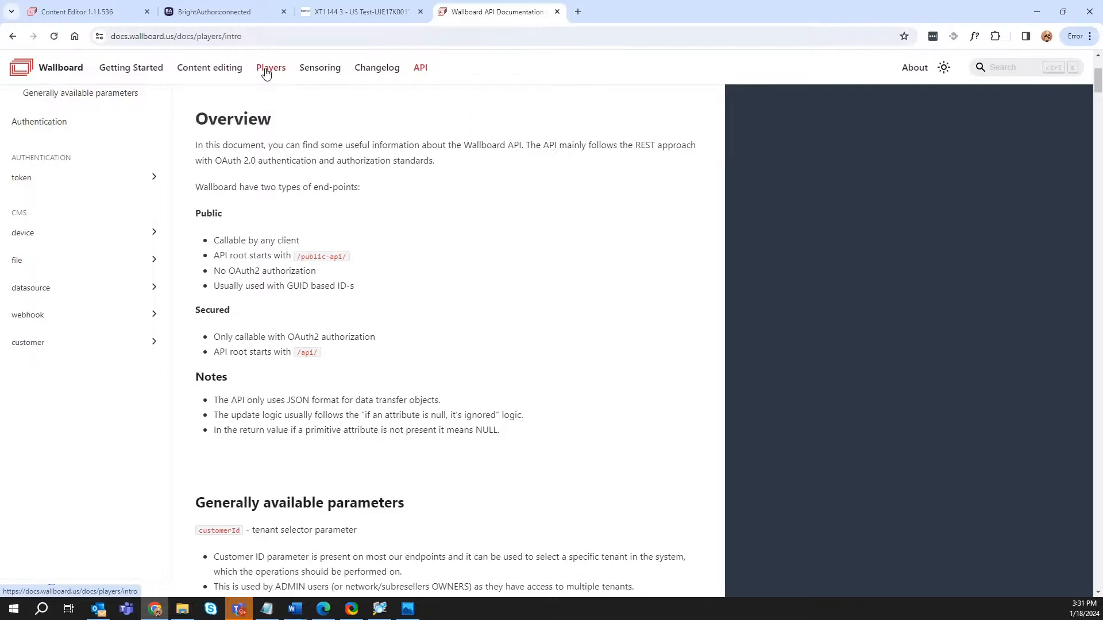
- Find the Series 3 & 4 page in the JSCore Brightsign client documentation and copy the 8.4.14 XT4/XD4 Series firmware link address
click(107, 163)
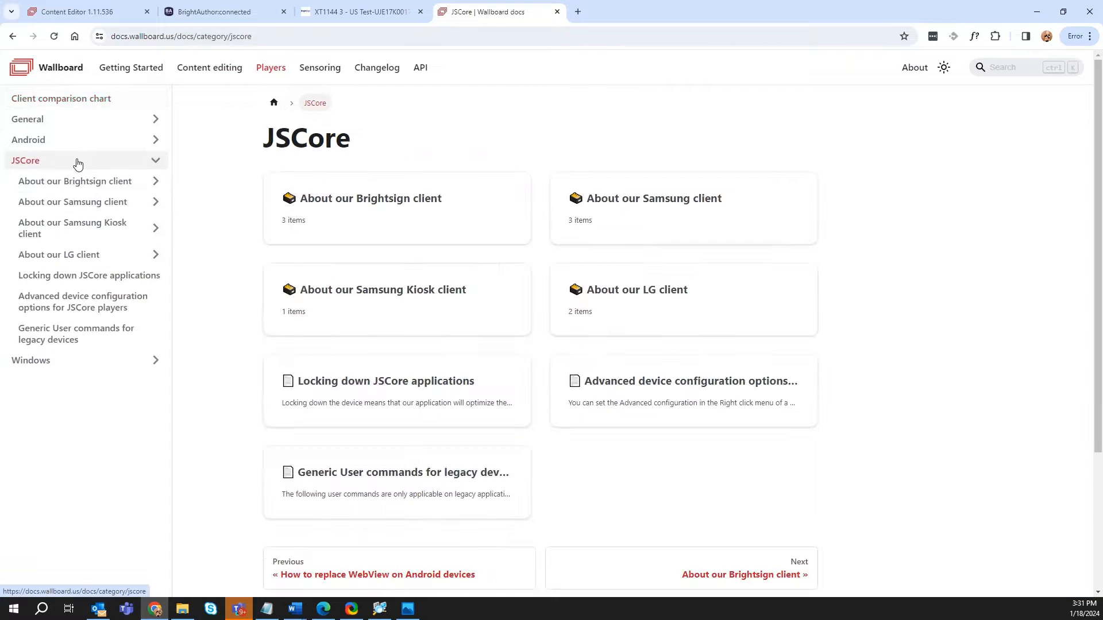
click(27, 187)
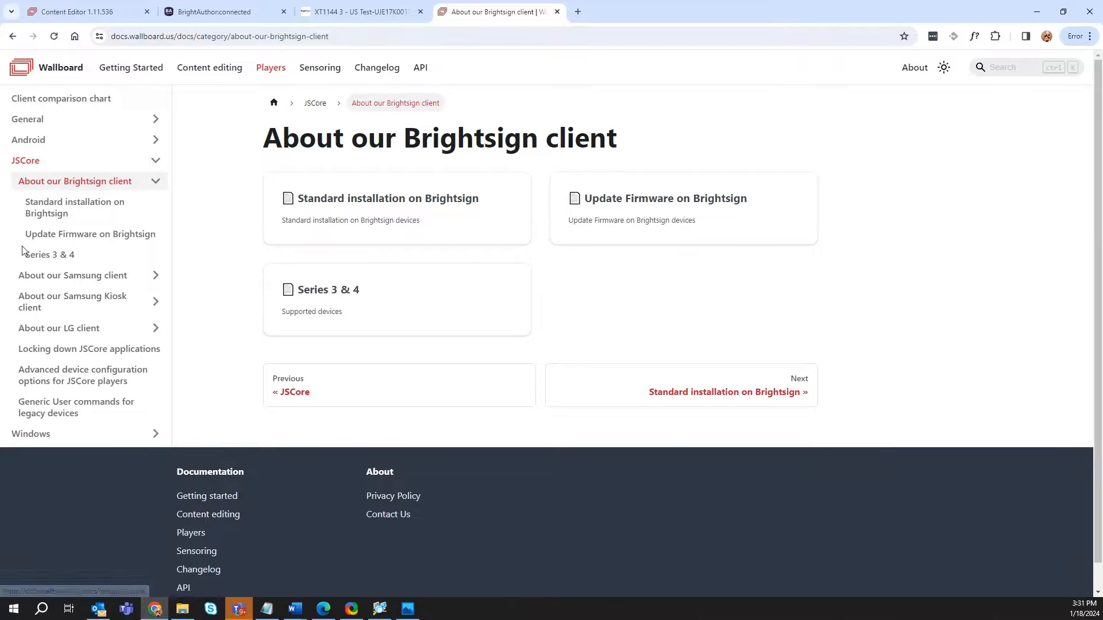
click(332, 307)
scroll(442, 324, down, 1)
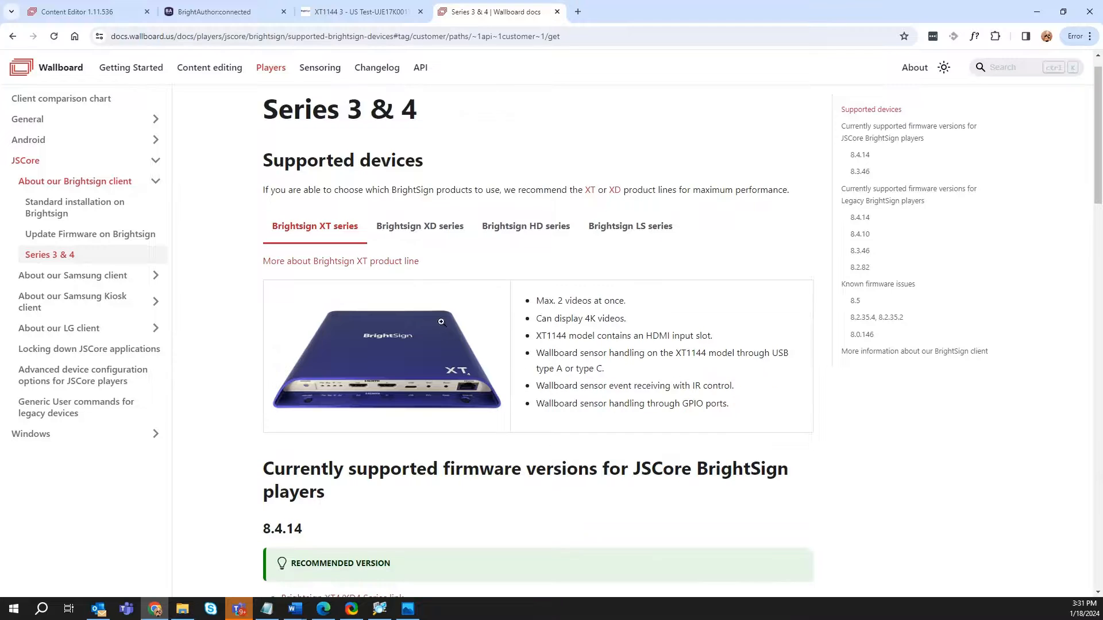
scroll(441, 324, down, 2)
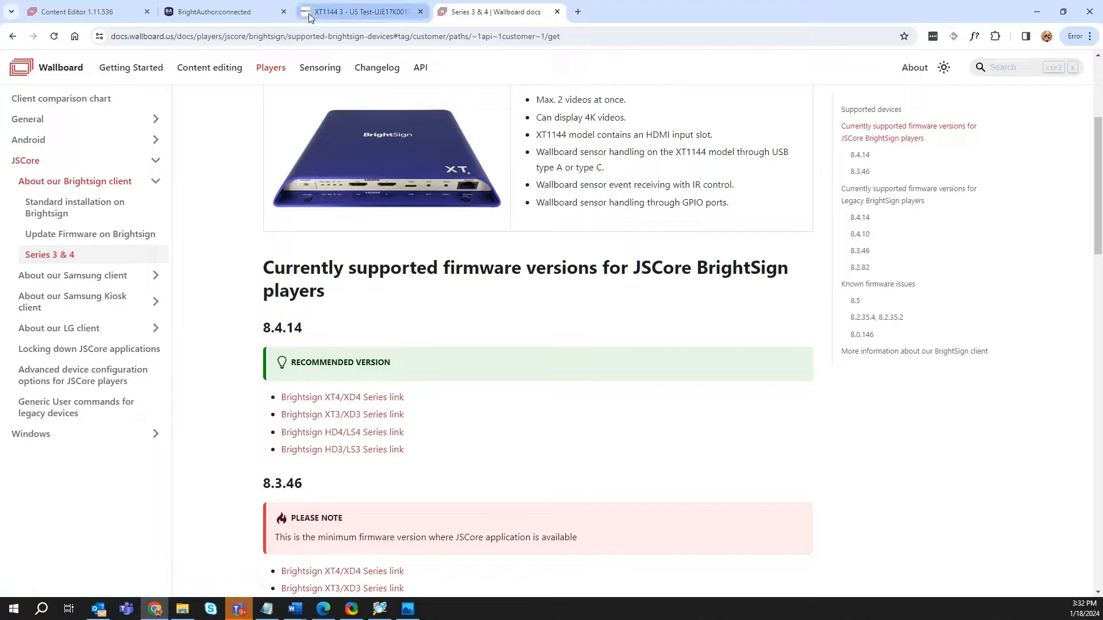
right_click(333, 401)
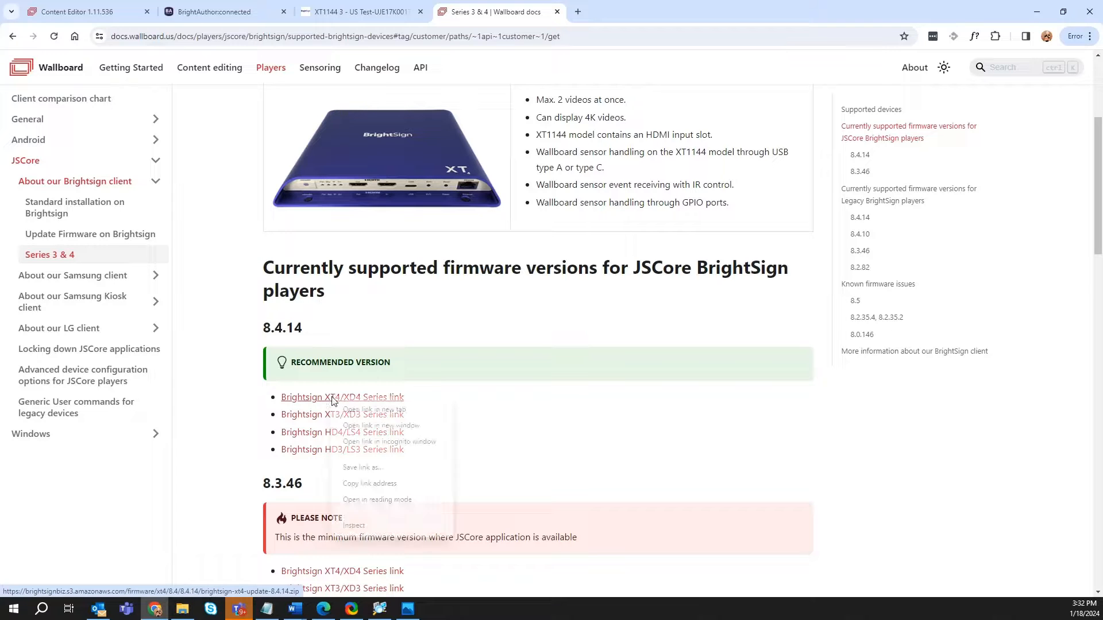
click(384, 484)
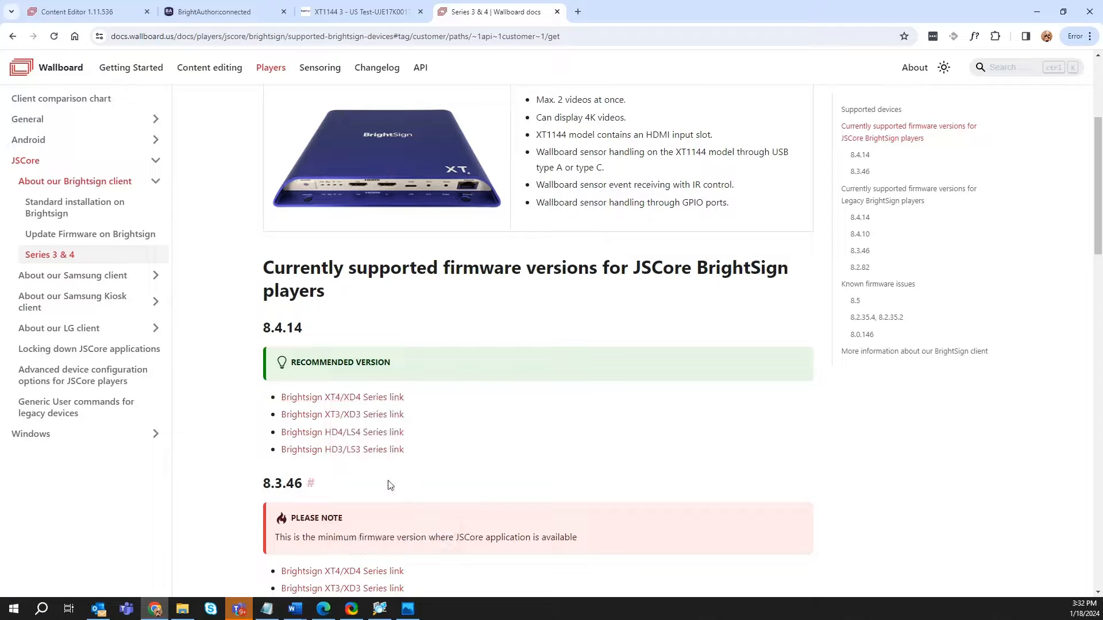
- Back in the Wallboard Content Editor, send the Wallboard Test screen a firmware update using the copied 8.4.14 XT4 firmware URL
click(241, 13)
click(115, 13)
scroll(299, 311, up, 1)
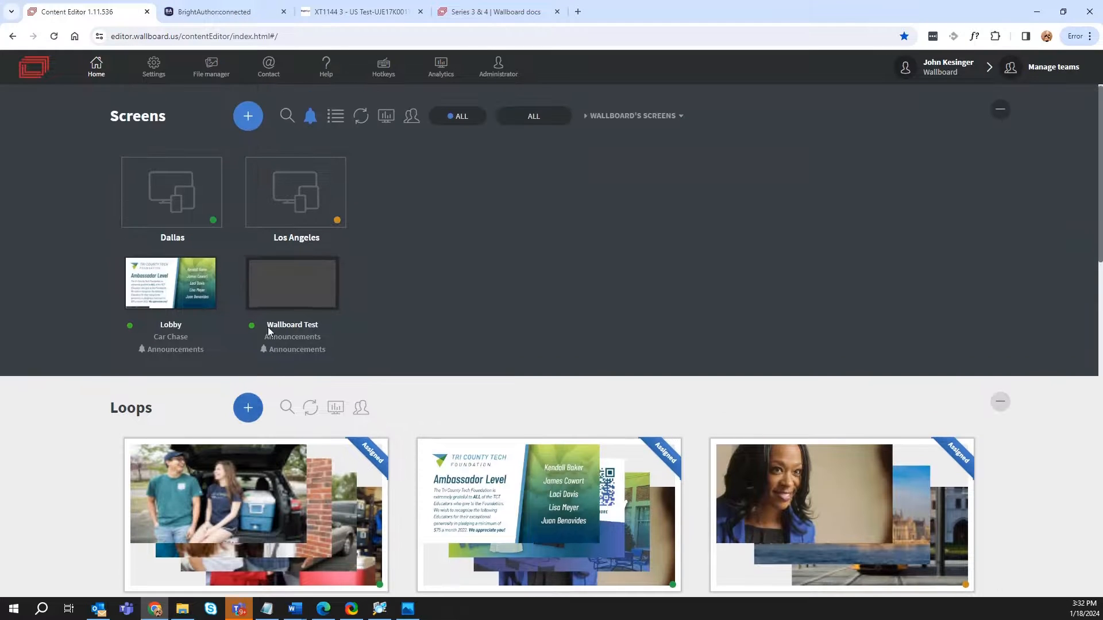
right_click(288, 287)
mouse_move(288, 284)
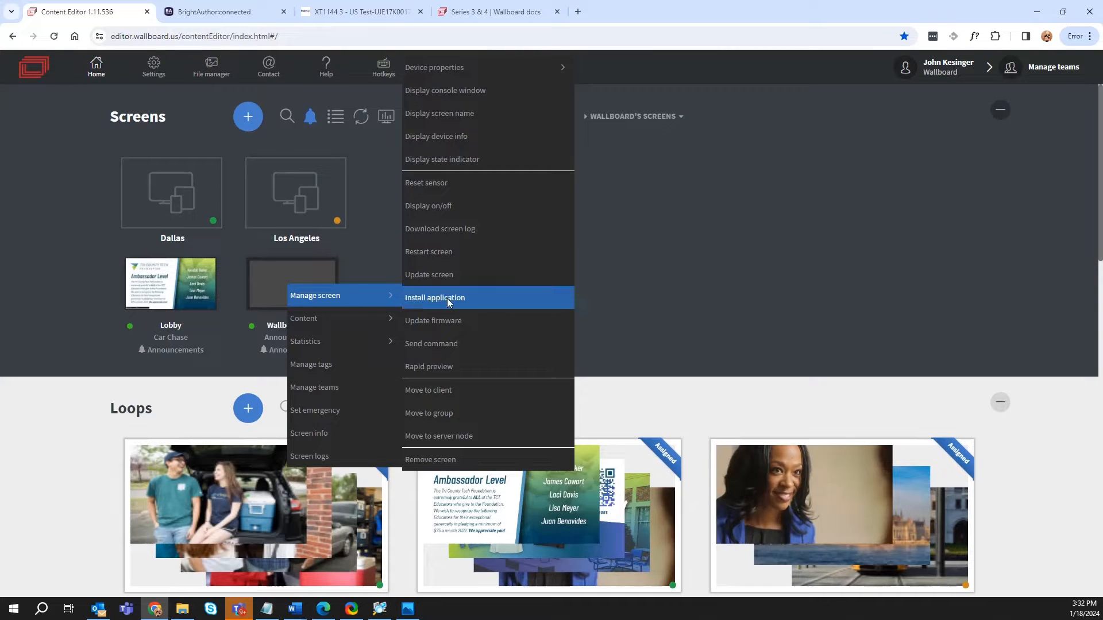
click(435, 320)
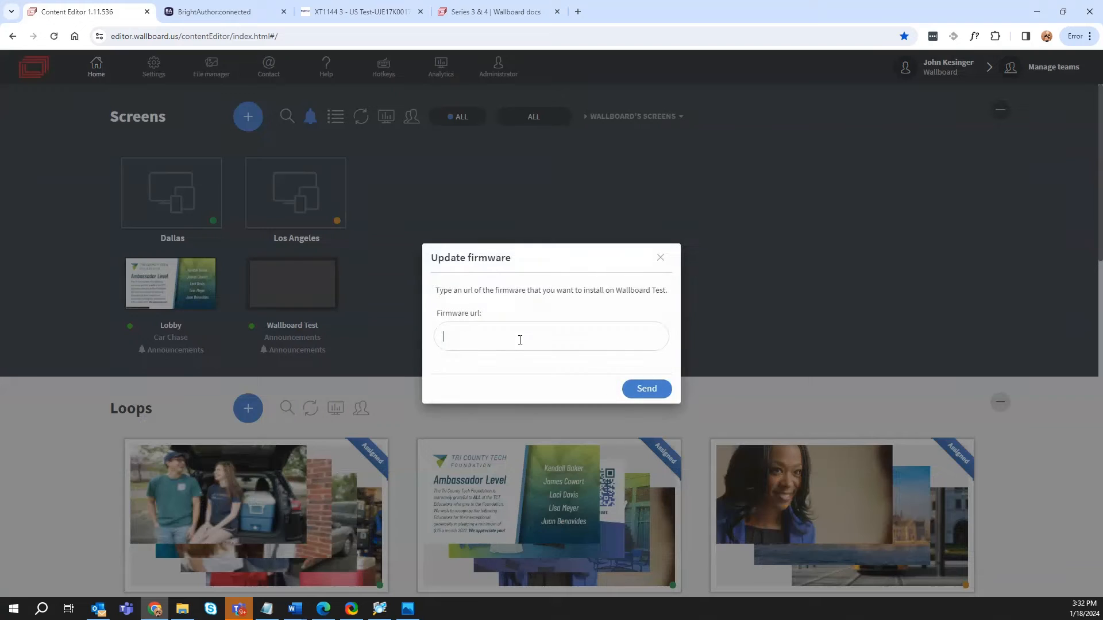
click(520, 339)
key(ctrl+v)
key(ctrl+a)
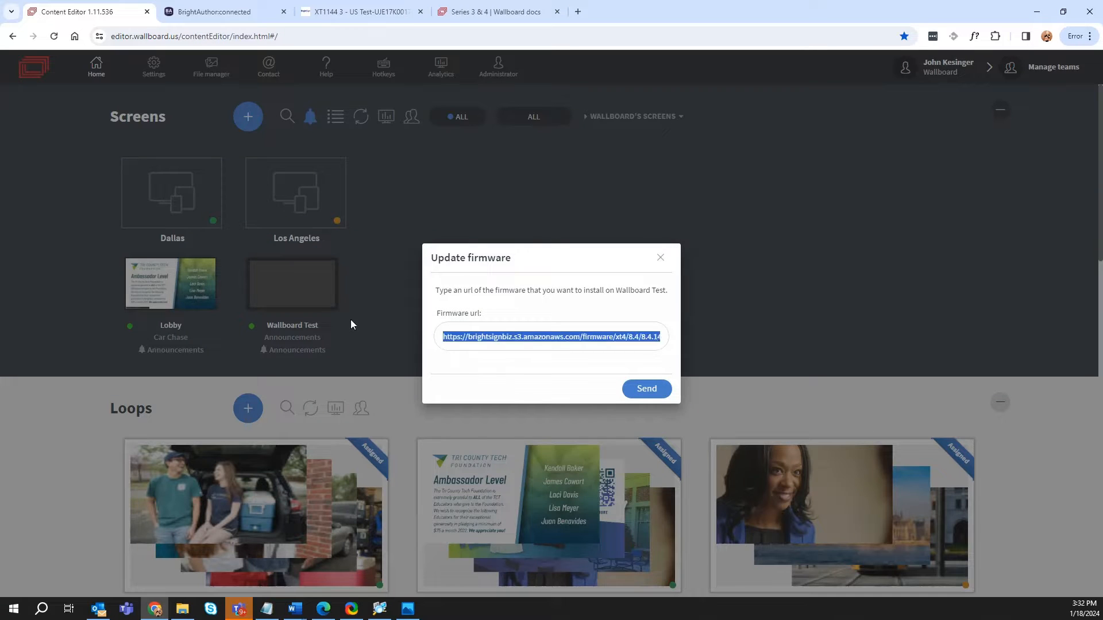
click(632, 389)
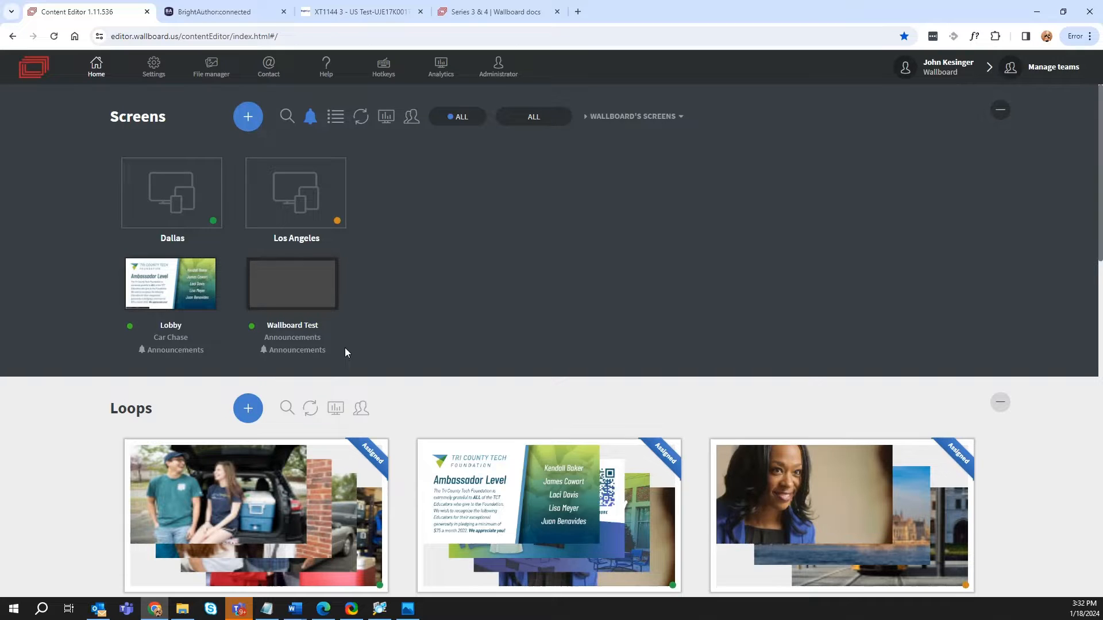
- Create a screen group named Test Group and move the Wallboard Test screen into it
click(248, 118)
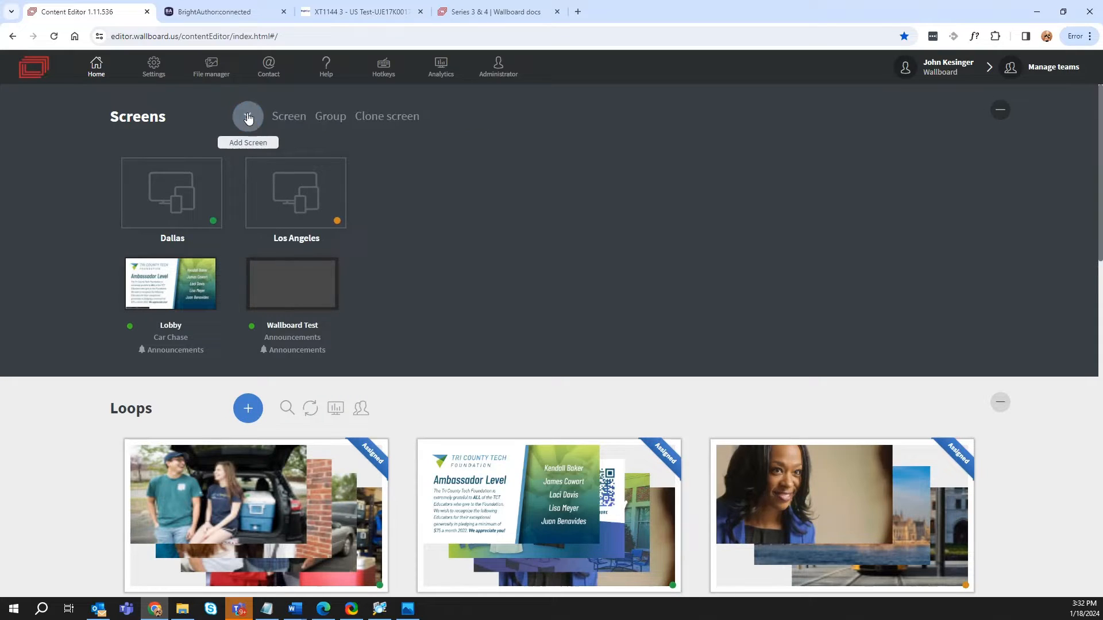
click(330, 117)
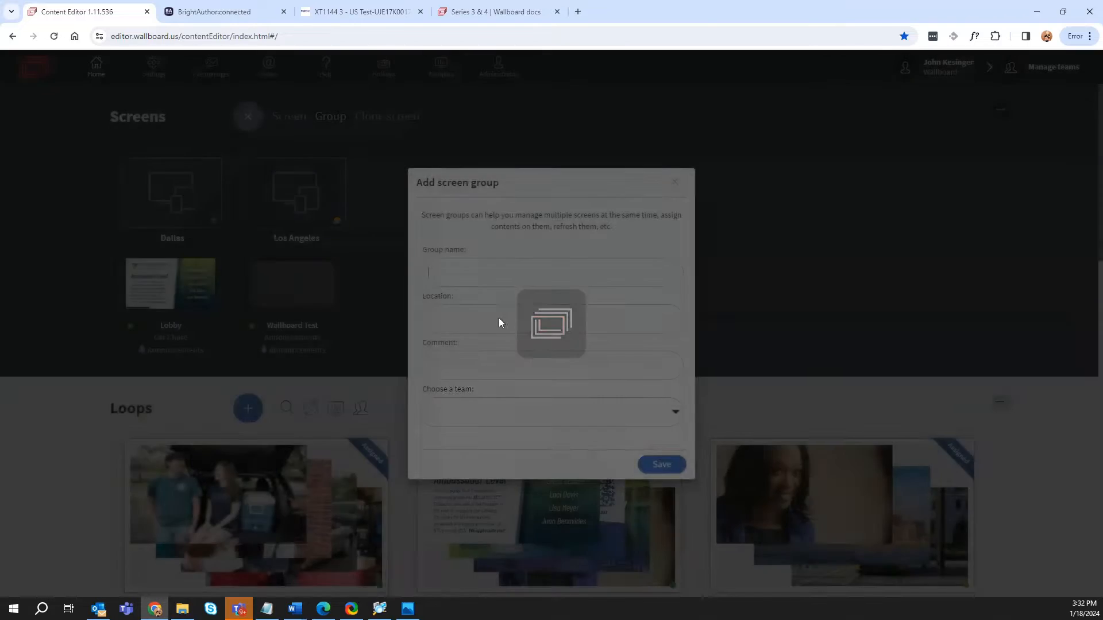
text(Test Grou)
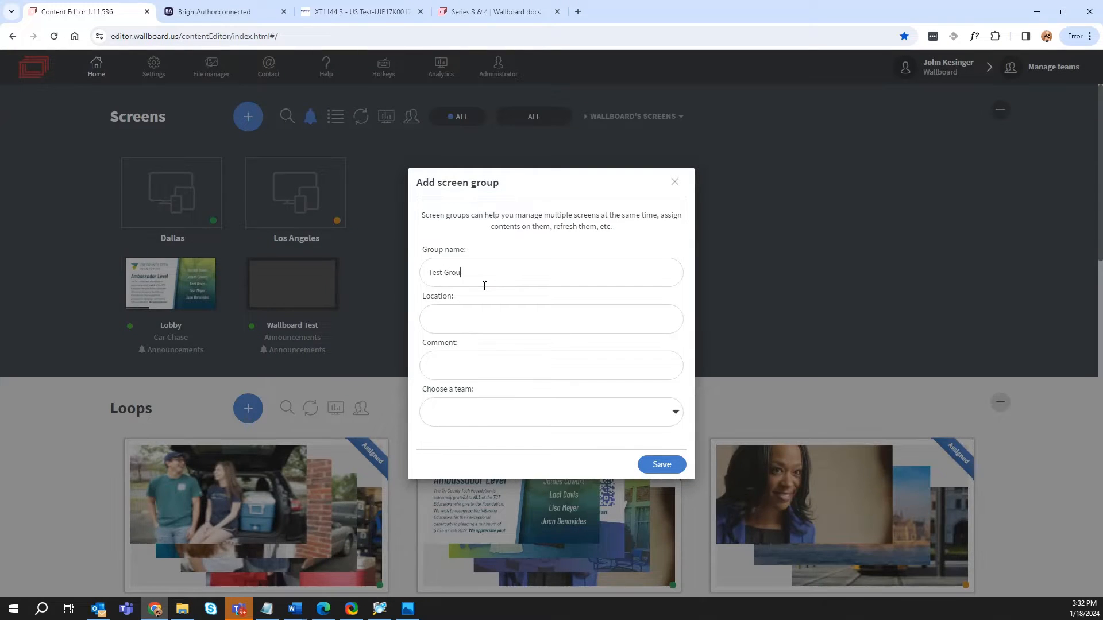
text(p)
key(Return)
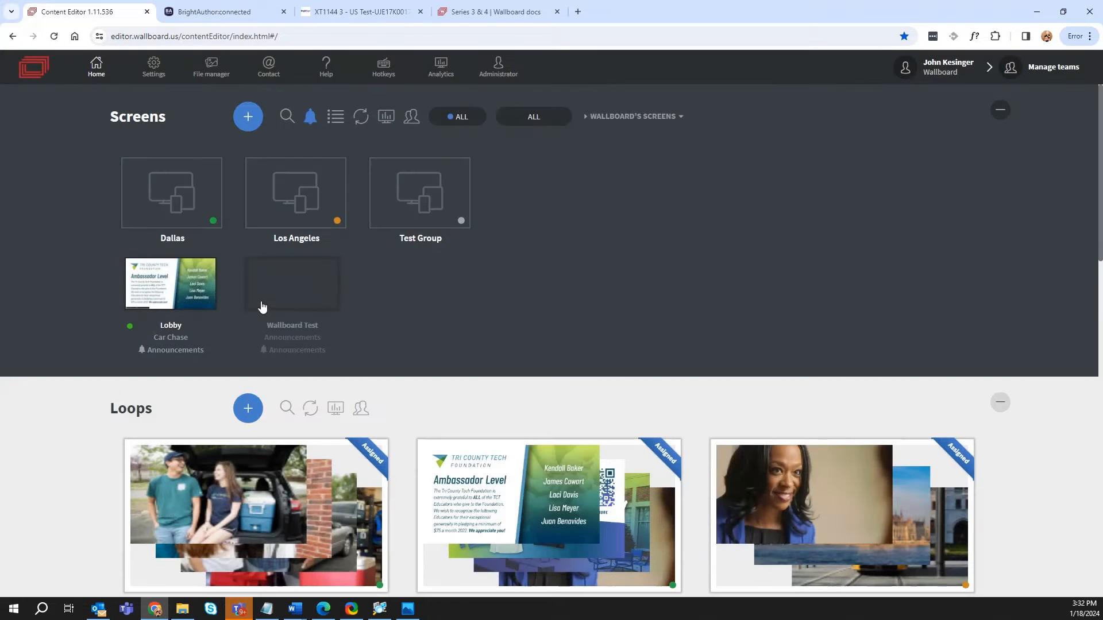
drag(261, 305, 404, 224)
- View the firmware update form for all screens in Test Group, and close it without sending
click(423, 202)
mouse_move(467, 212)
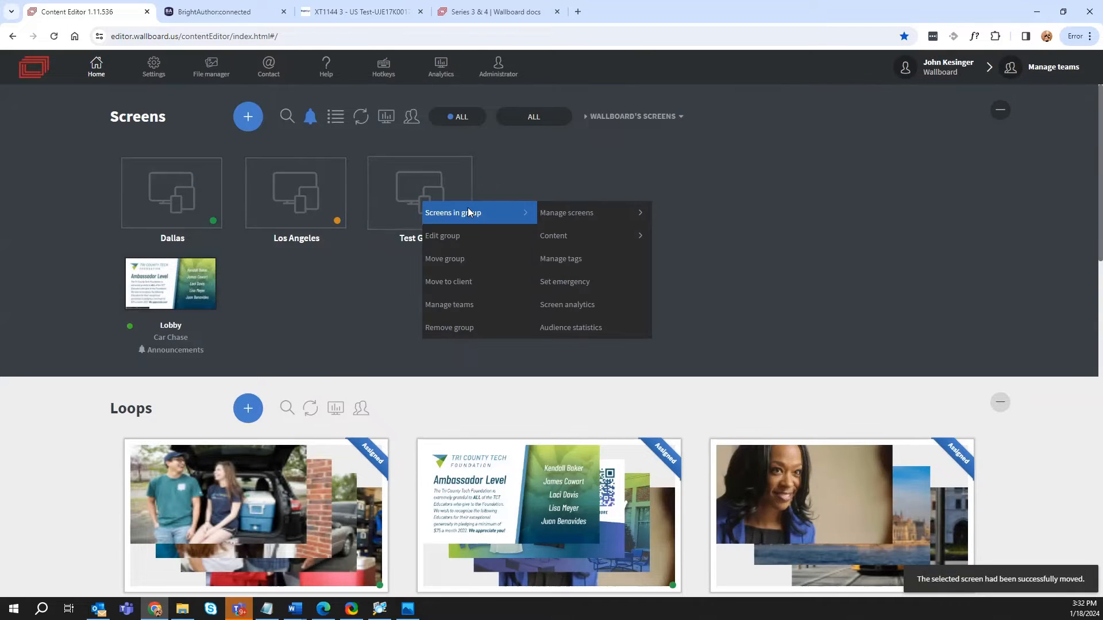
mouse_move(553, 212)
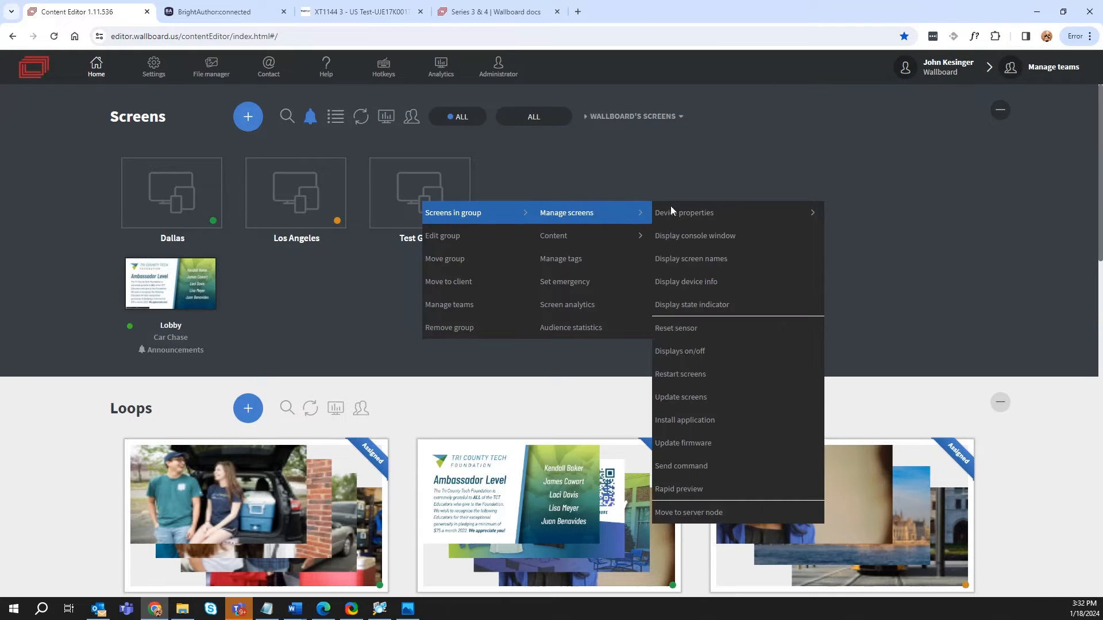
click(699, 444)
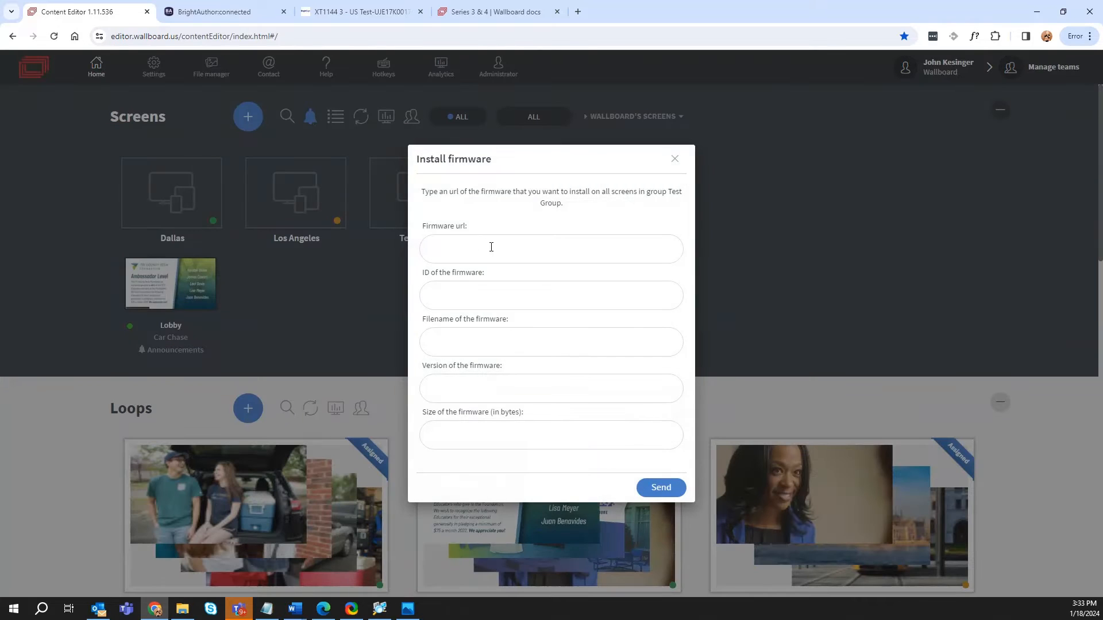
click(675, 161)
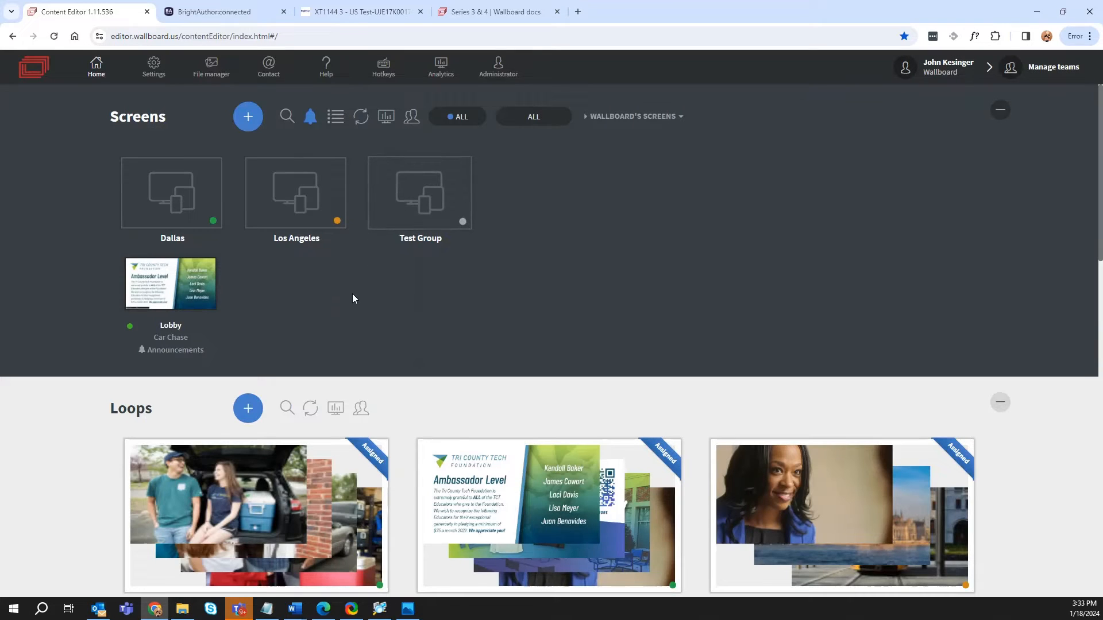